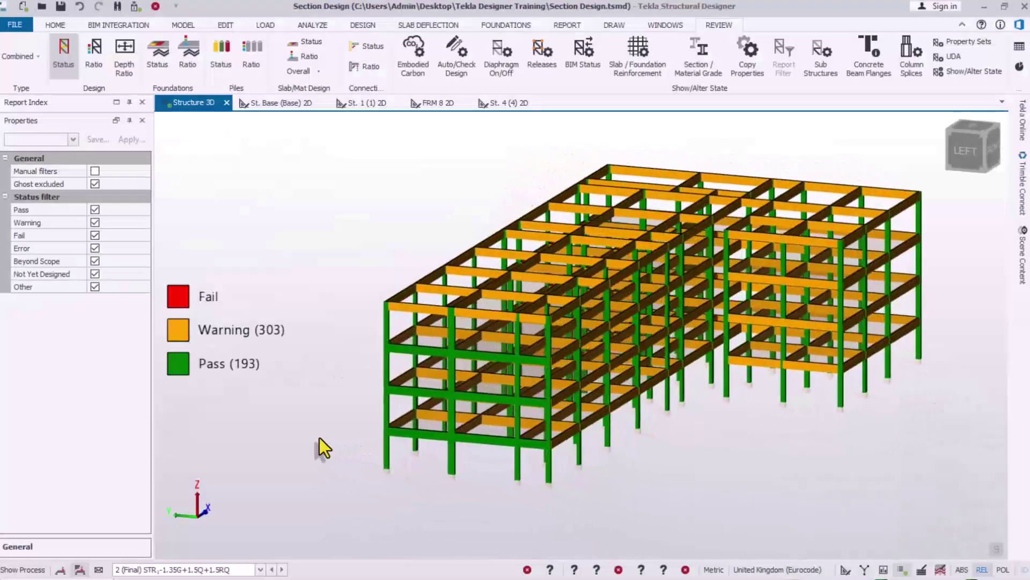
# Examine the design status of the beams and columns around the 3D frame
pyautogui.moveTo(320, 437); pyautogui.dragTo(556, 441, button='middle')
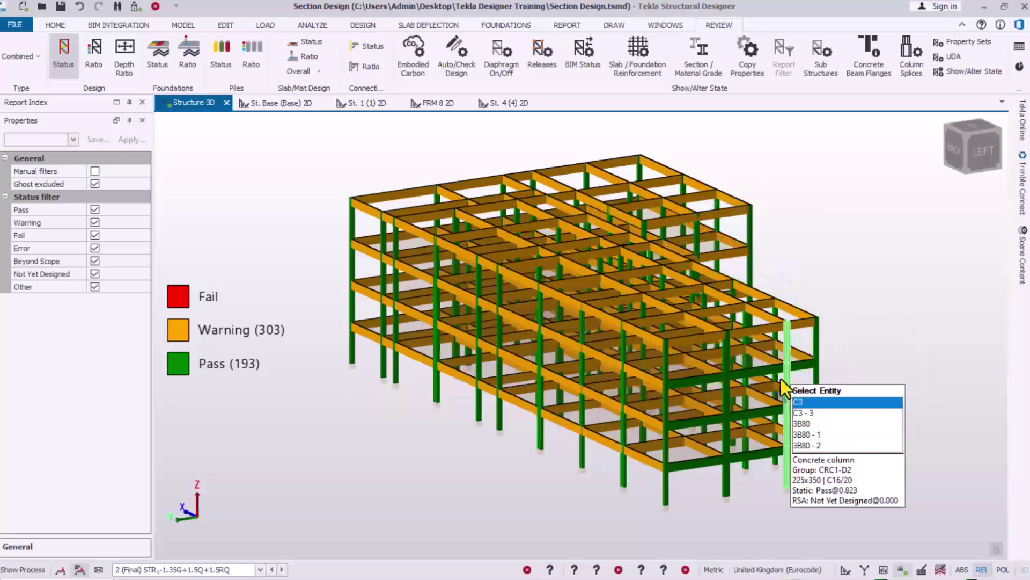
pyautogui.scroll(1, 578, 391)
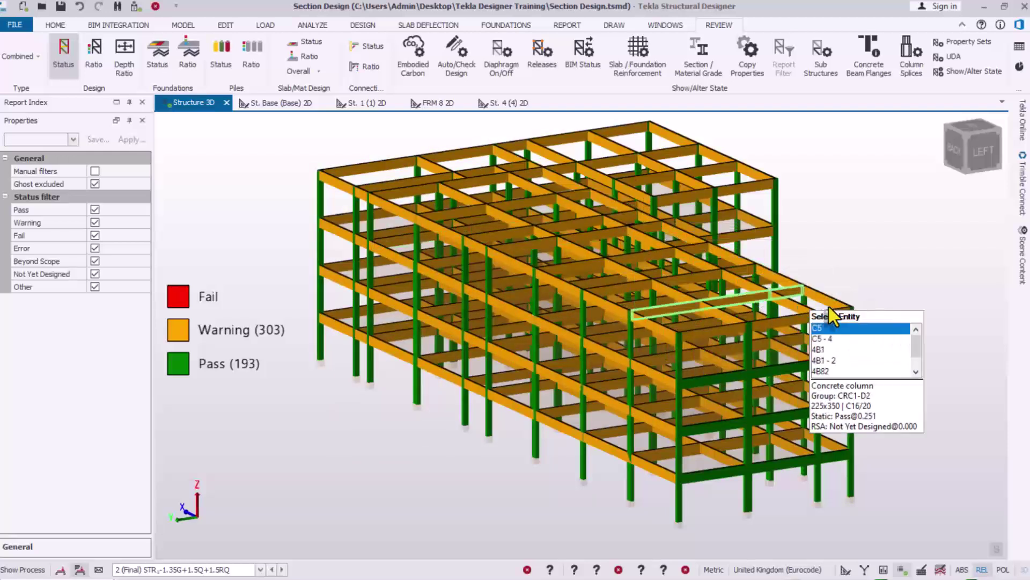
pyautogui.moveTo(614, 282); pyautogui.dragTo(395, 320, button='middle')
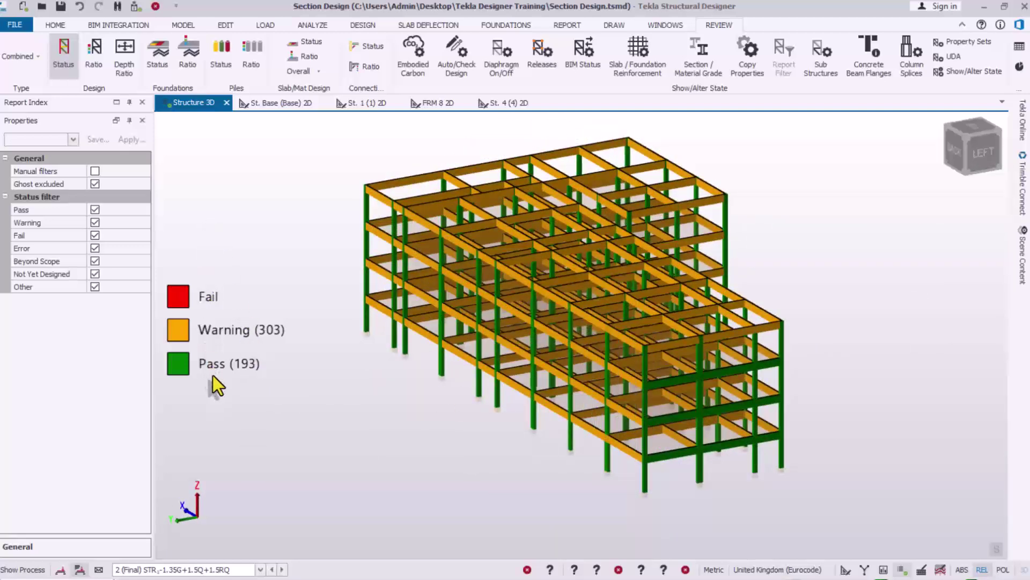
pyautogui.click(304, 37)
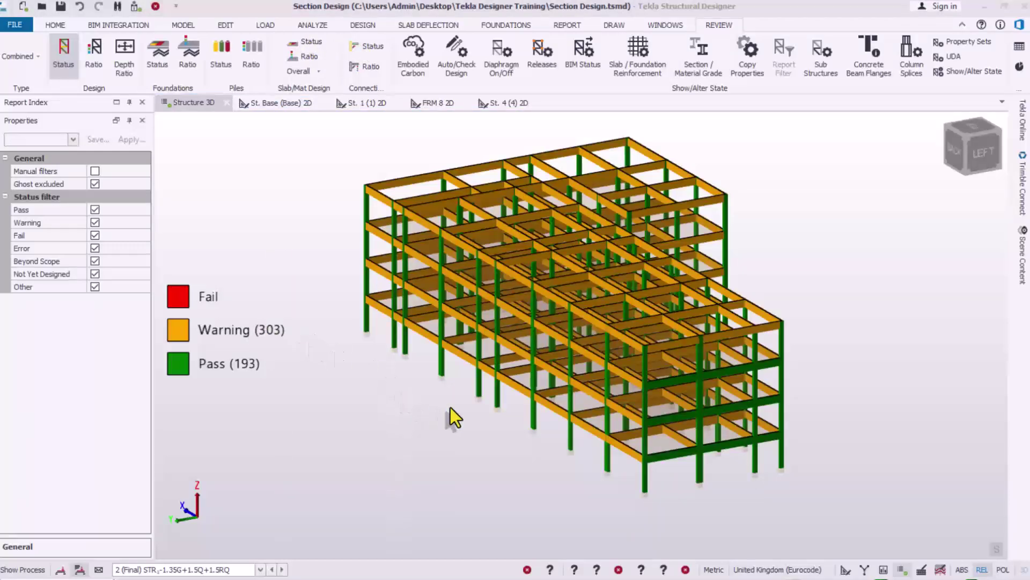
pyautogui.keyDown('shift'); pyautogui.moveTo(476, 386); pyautogui.dragTo(453, 384, button='middle'); pyautogui.keyUp('shift')
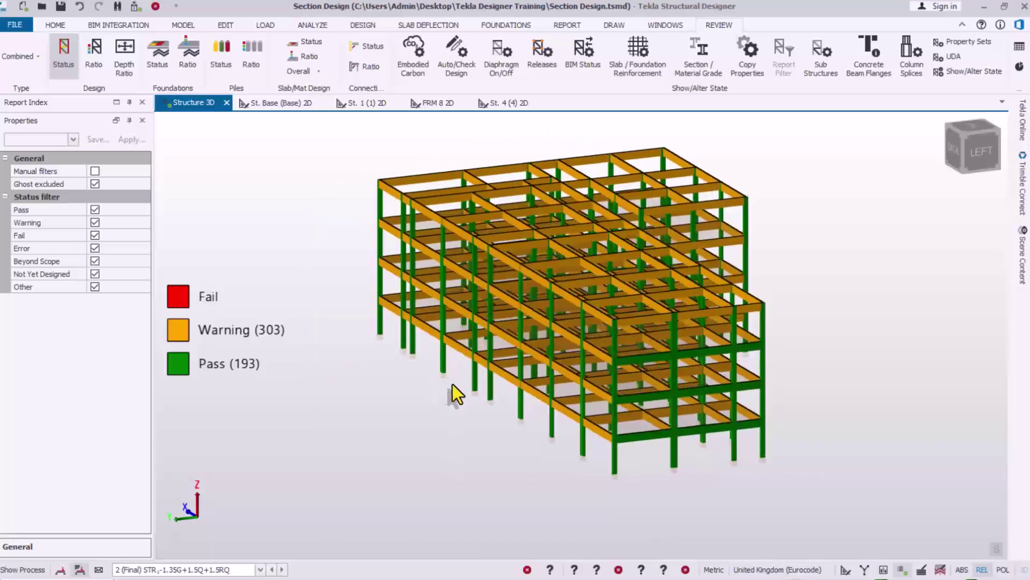
pyautogui.scroll(4, 453, 384)
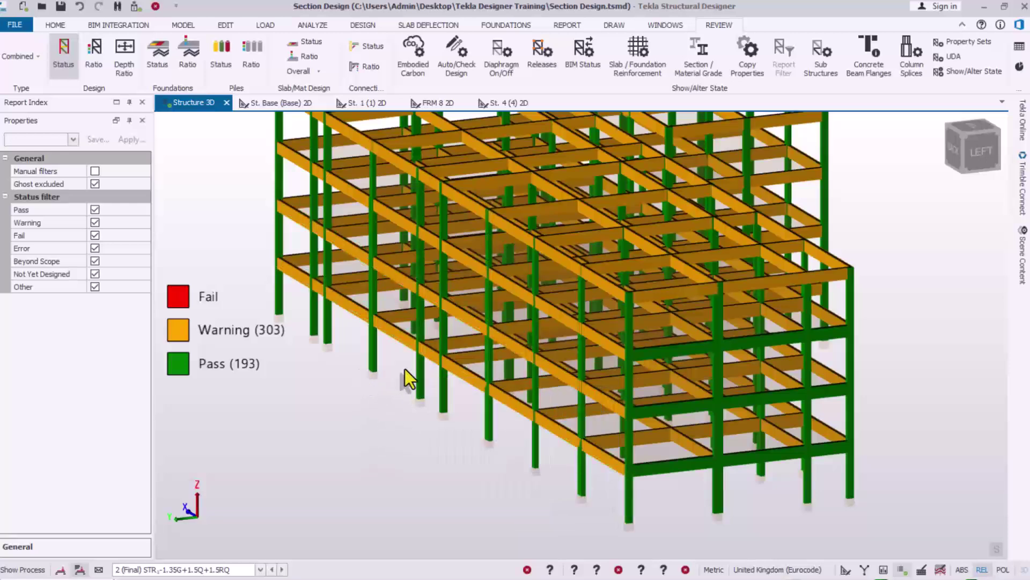
pyautogui.scroll(-4, 405, 369)
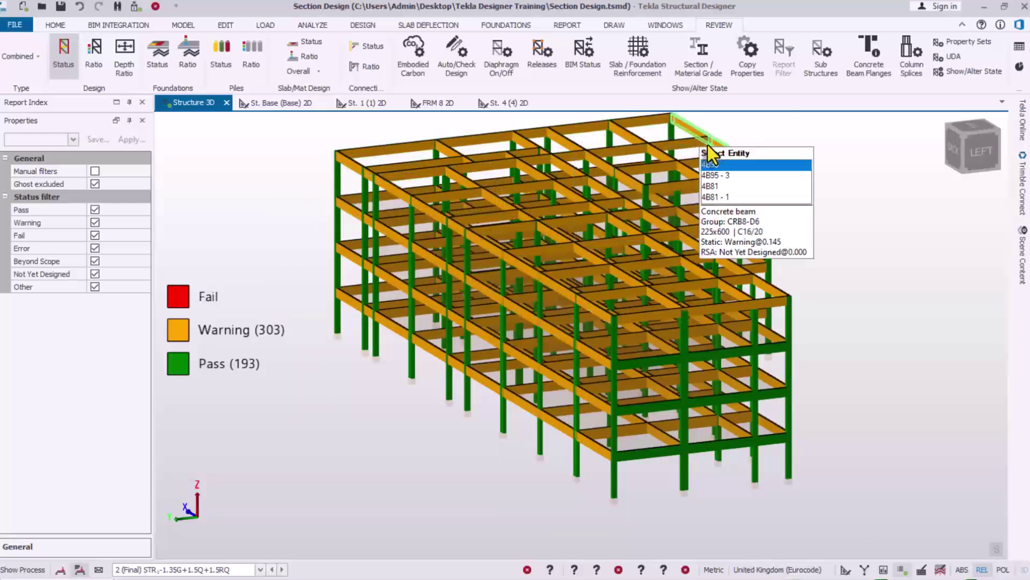
pyautogui.scroll(4, 454, 354)
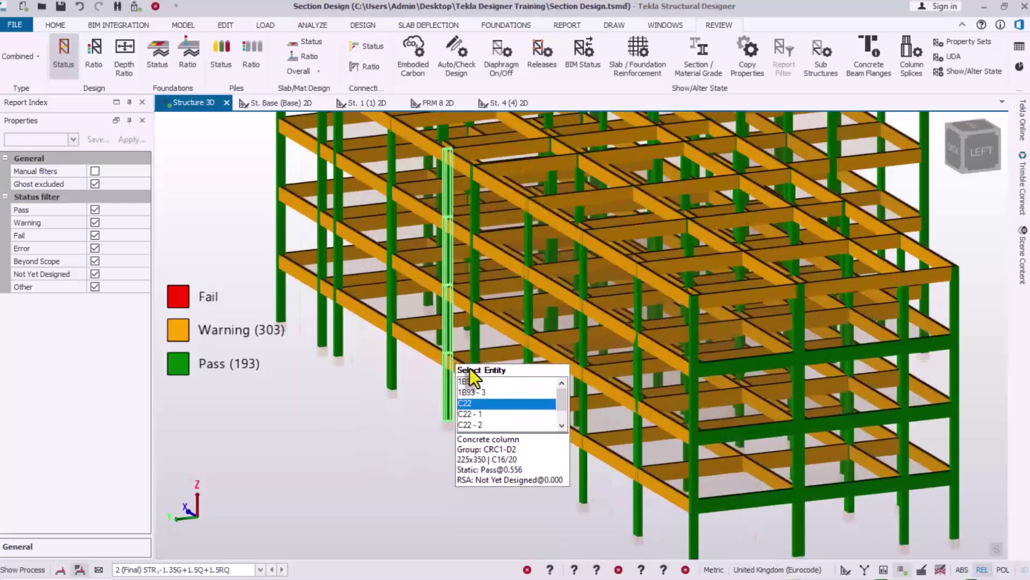
pyautogui.scroll(-4, 555, 415)
pyautogui.scroll(4, 538, 439)
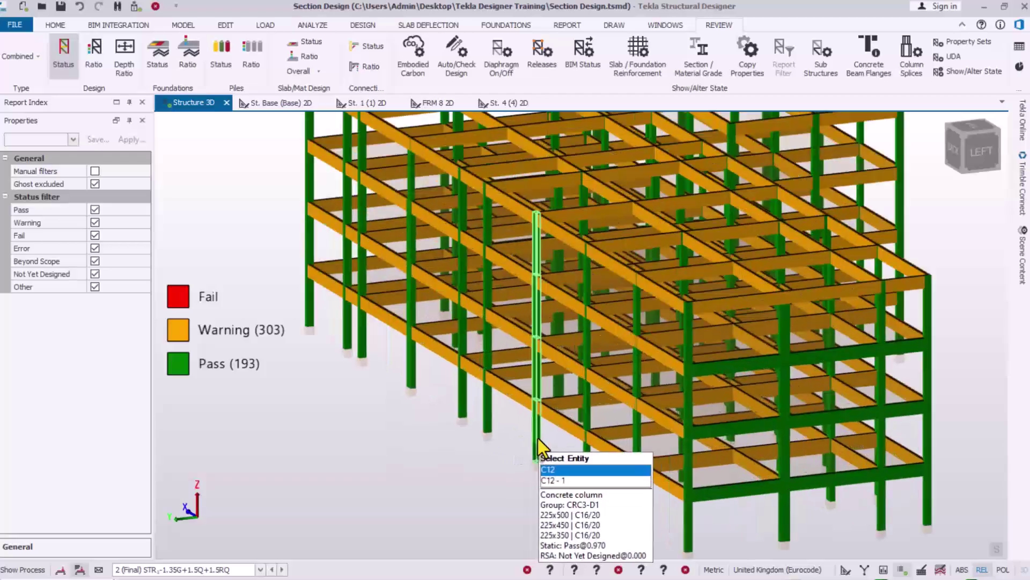
pyautogui.scroll(-2, 466, 428)
pyautogui.moveTo(438, 413); pyautogui.dragTo(350, 350, button='middle')
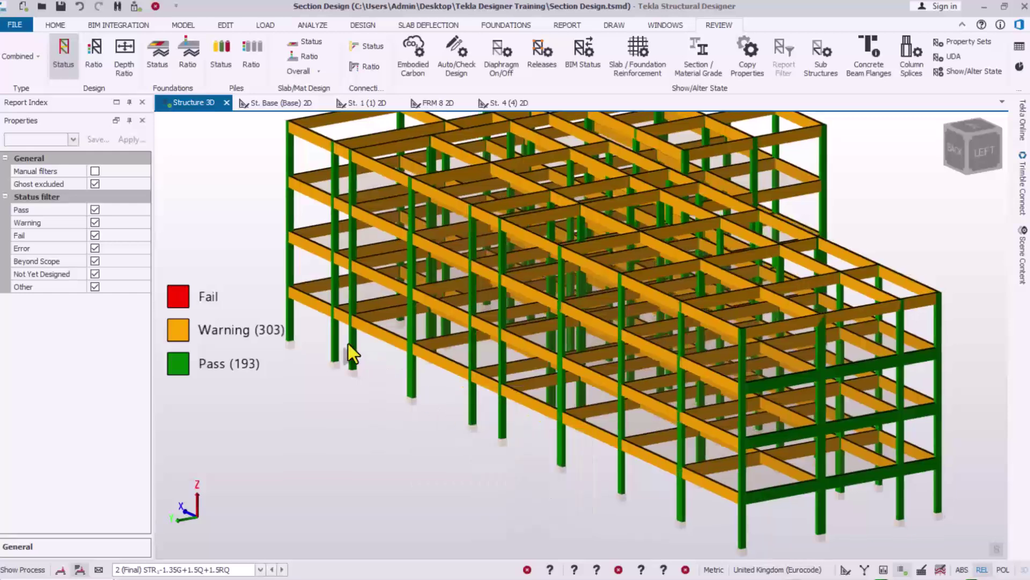
pyautogui.moveTo(430, 188)
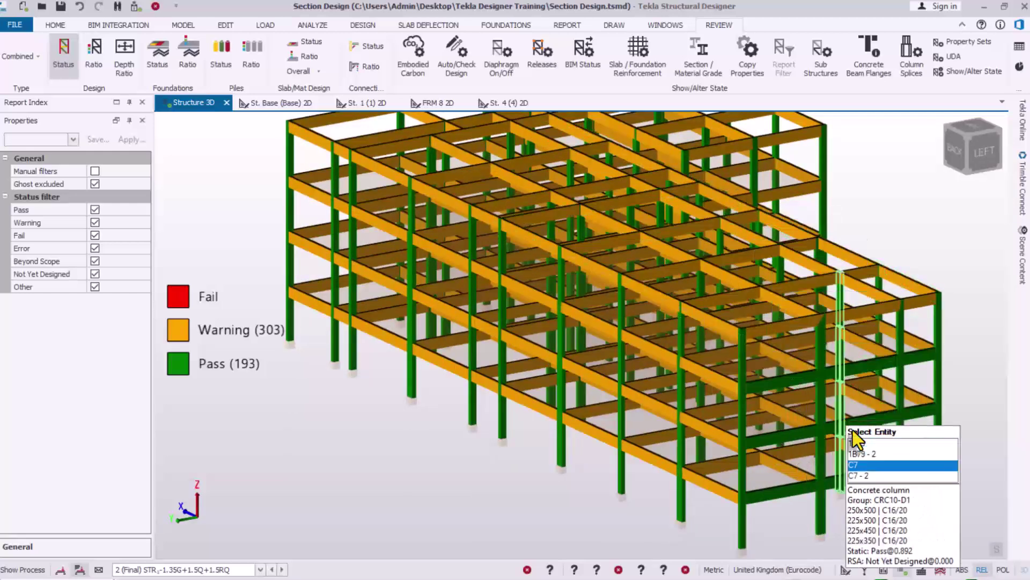
pyautogui.moveTo(491, 405)
pyautogui.scroll(-3, 381, 354)
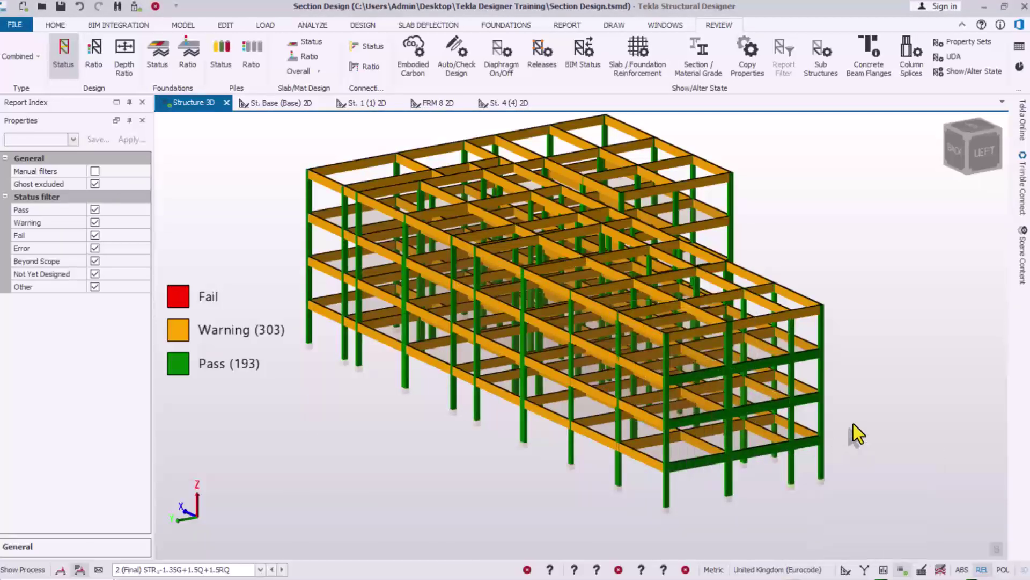
pyautogui.scroll(-1, 633, 279)
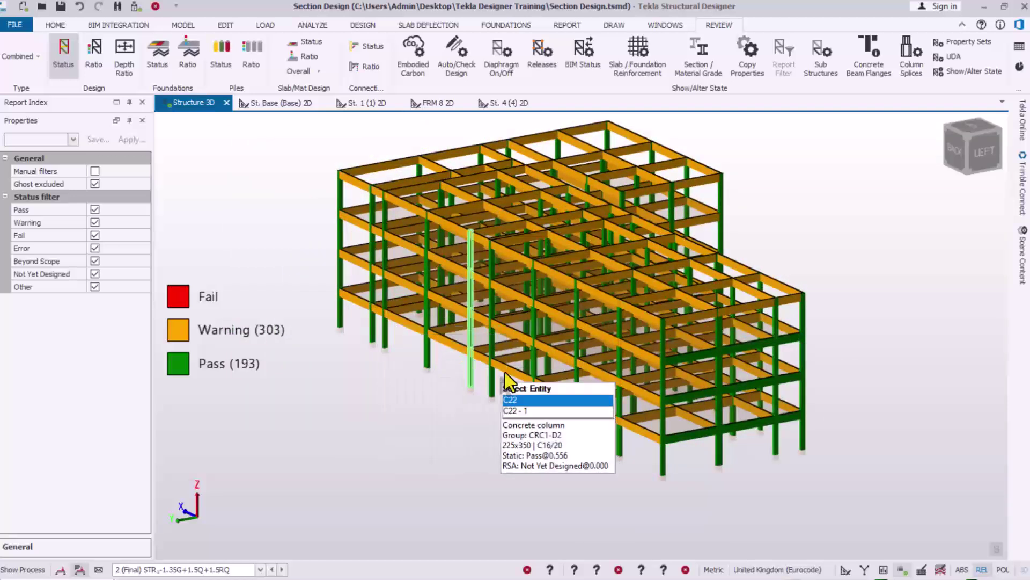
pyautogui.scroll(2, 749, 396)
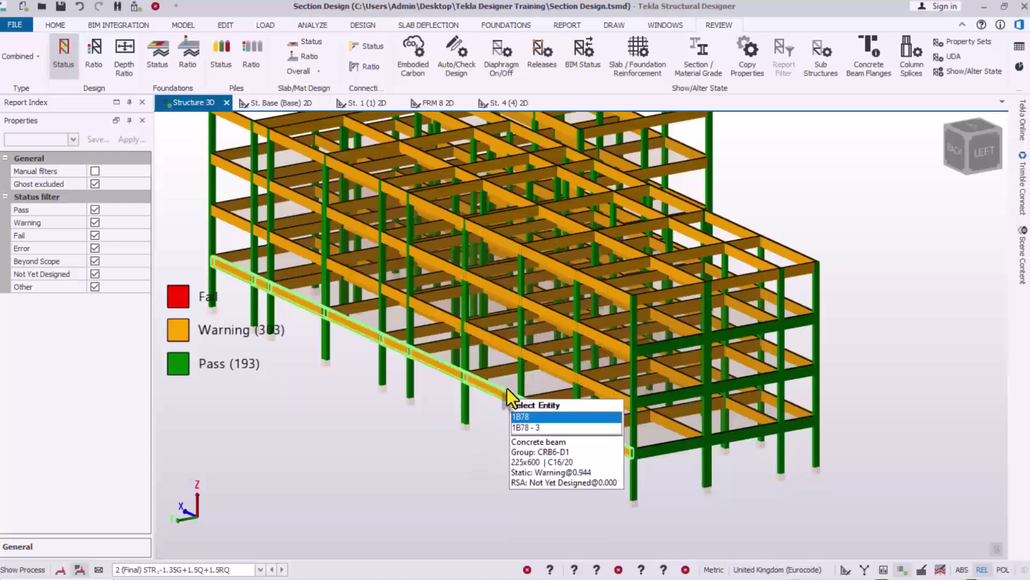
pyautogui.scroll(2, 496, 370)
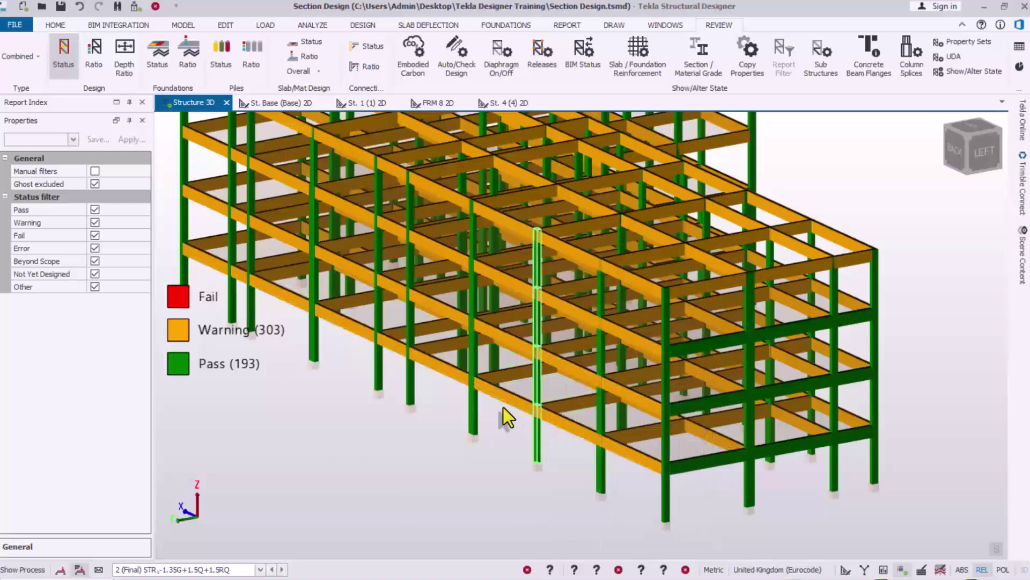
pyautogui.scroll(-2, 548, 403)
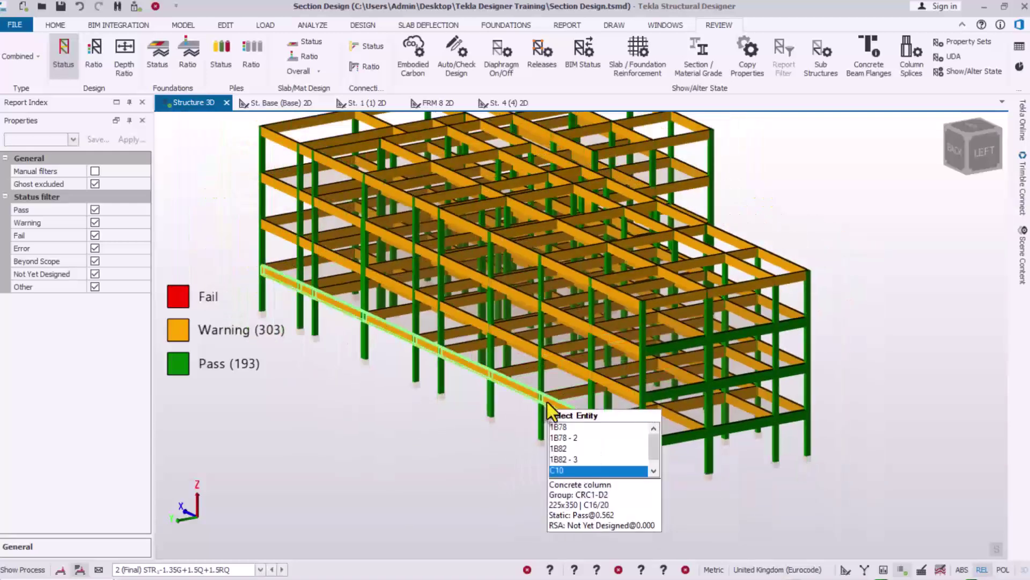
# Open the static interactive design for beam 2B86 on the projecting wing's second level
pyautogui.moveTo(547, 411); pyautogui.dragTo(292, 438, button='middle')
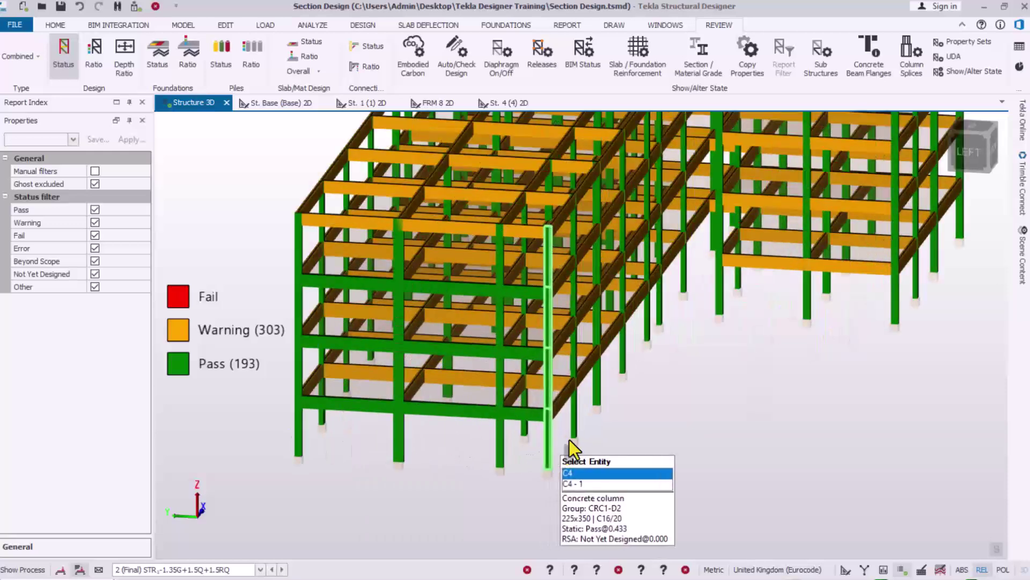
pyautogui.moveTo(570, 445); pyautogui.dragTo(614, 379, button='middle')
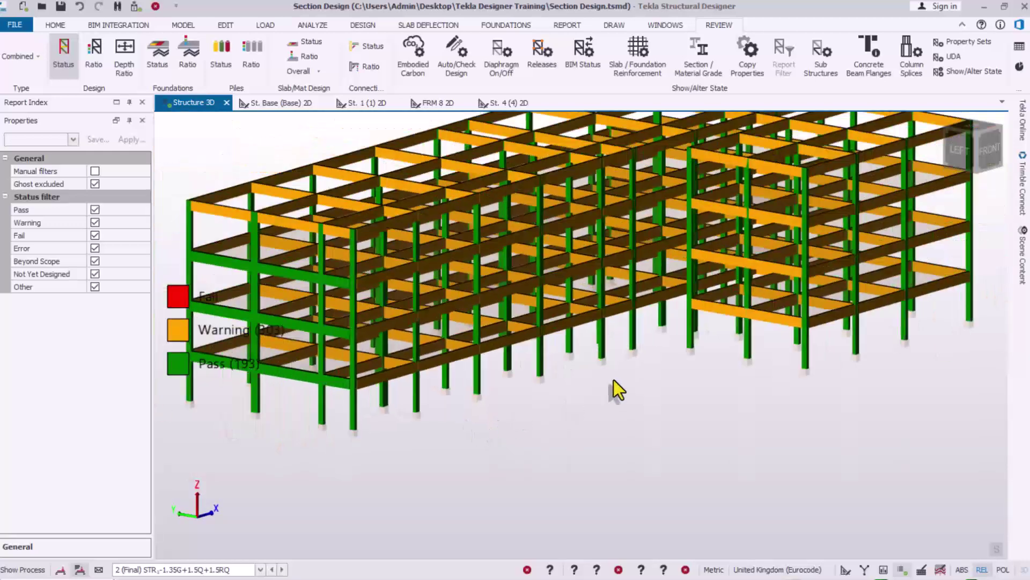
pyautogui.scroll(2, 664, 401)
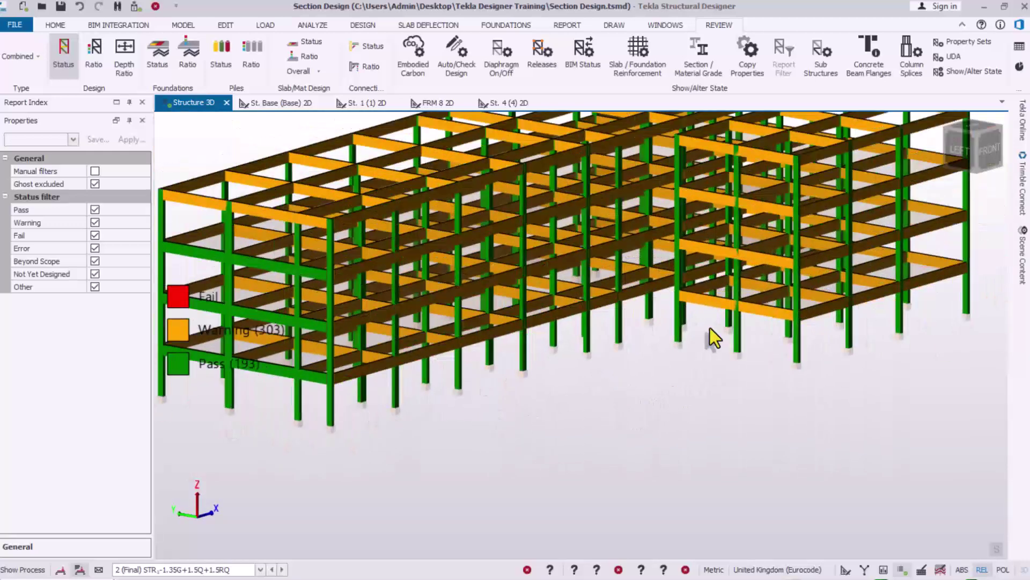
pyautogui.click(756, 257)
pyautogui.rightClick(756, 256)
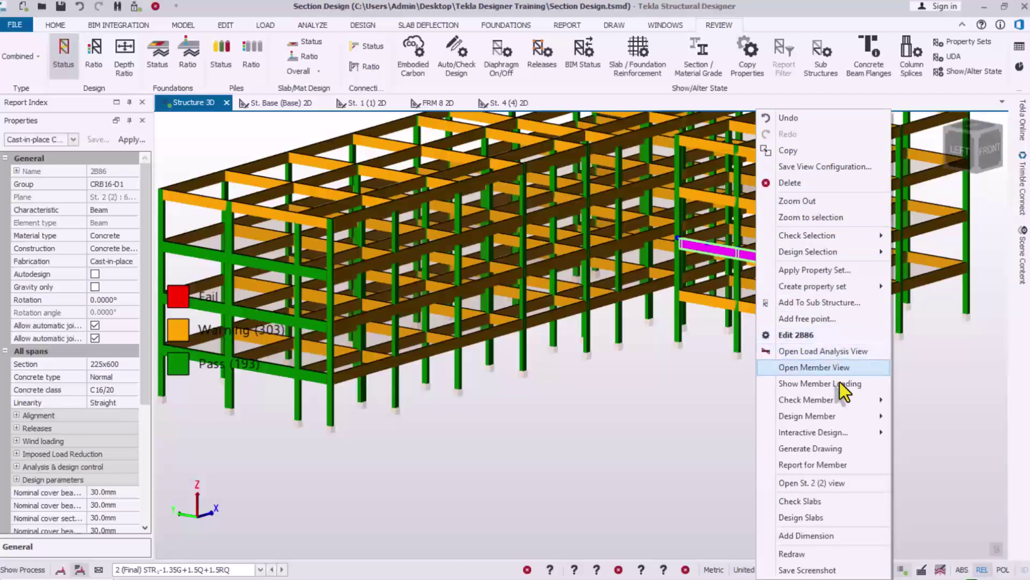
pyautogui.moveTo(822, 432)
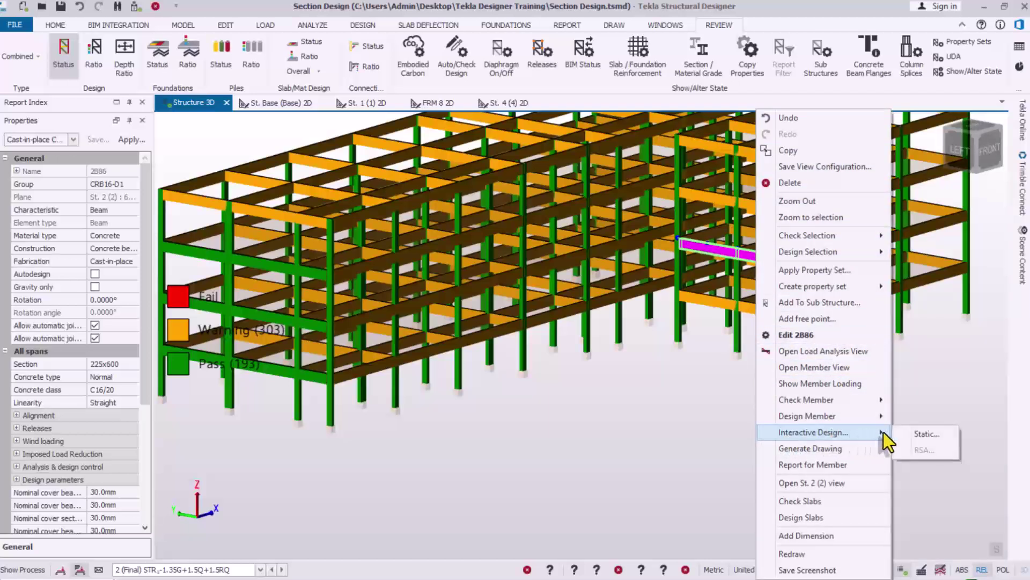
pyautogui.click(924, 435)
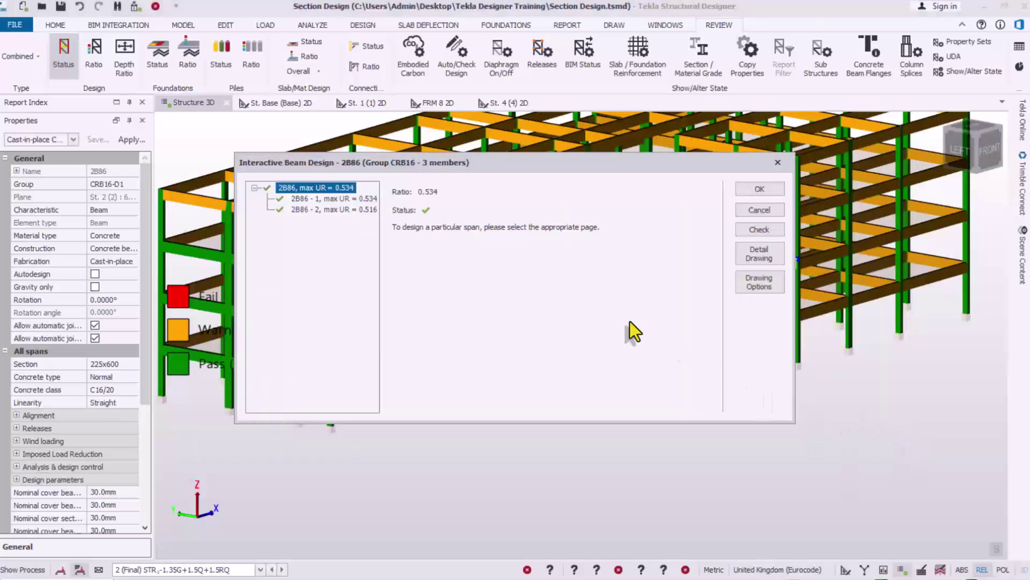
# Check beam 2B86 and review the slender span result of its second span, then close the design results
pyautogui.moveTo(498, 164); pyautogui.dragTo(510, 137)
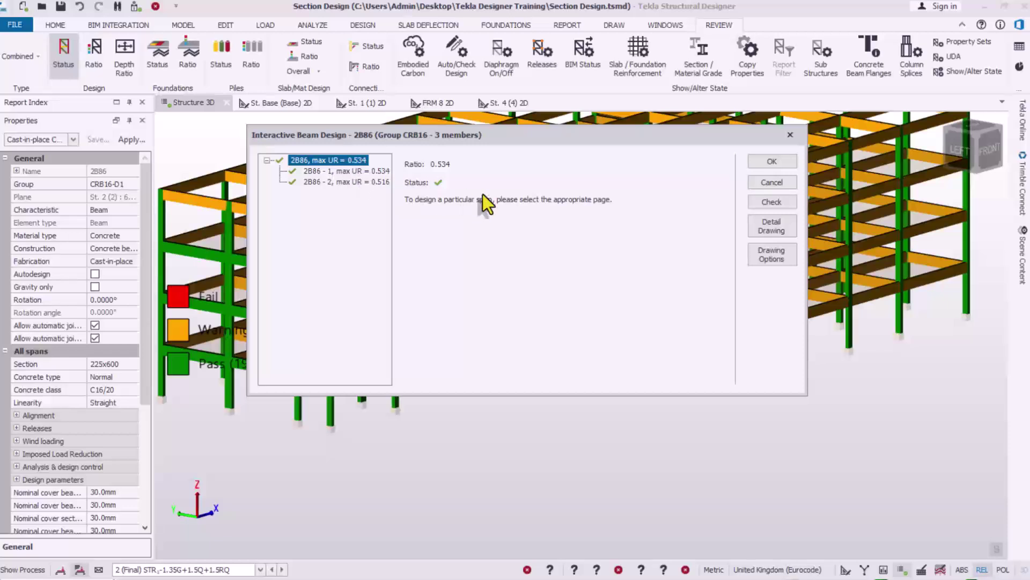
pyautogui.click(773, 202)
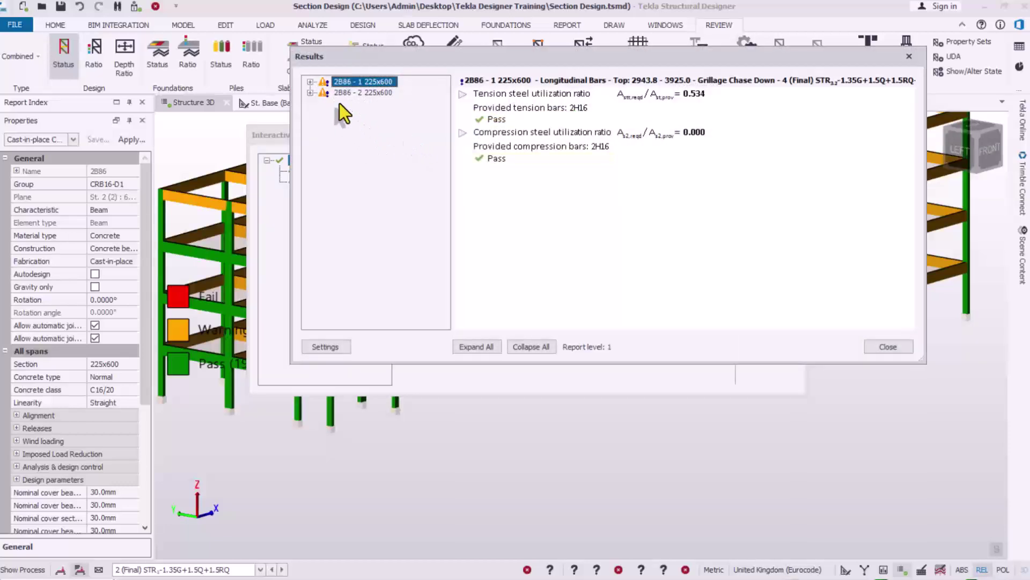
pyautogui.click(311, 92)
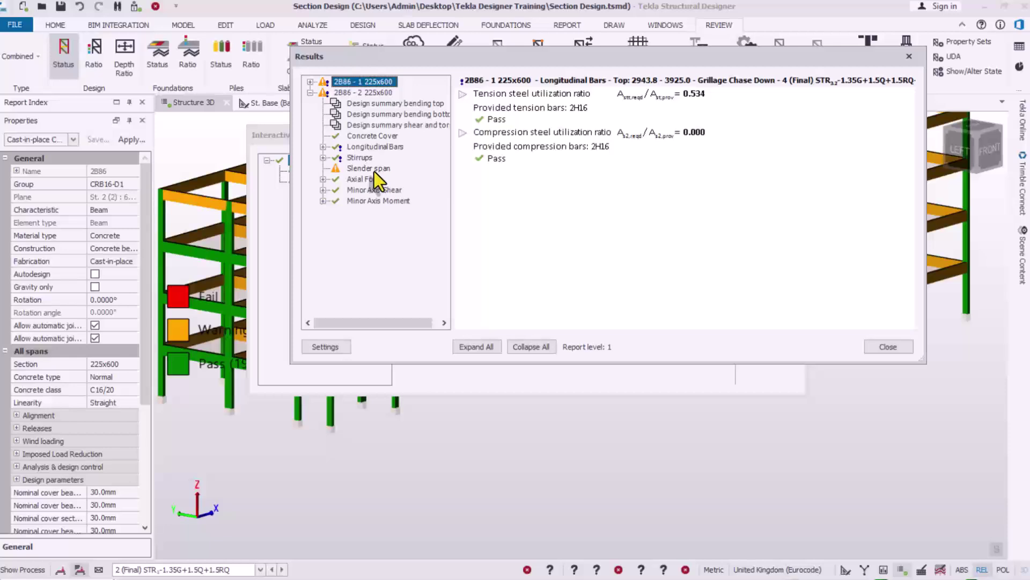
pyautogui.moveTo(430, 57); pyautogui.dragTo(465, 102)
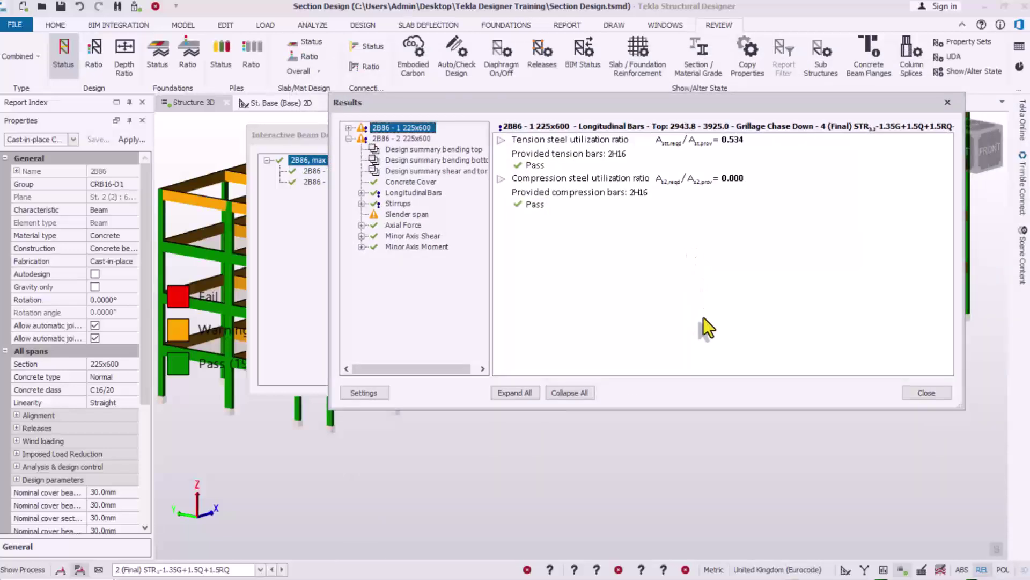
pyautogui.click(398, 214)
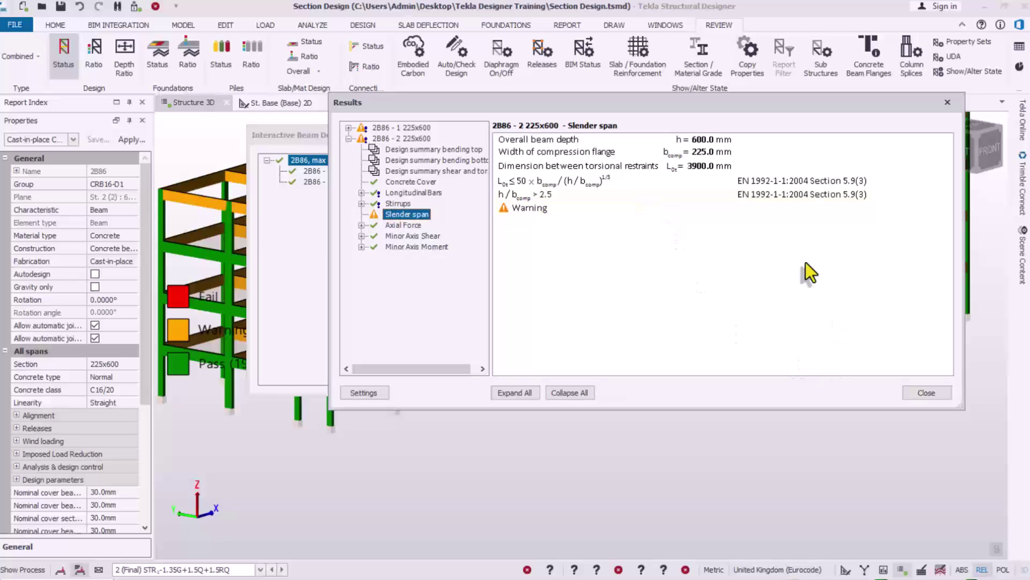
pyautogui.click(926, 391)
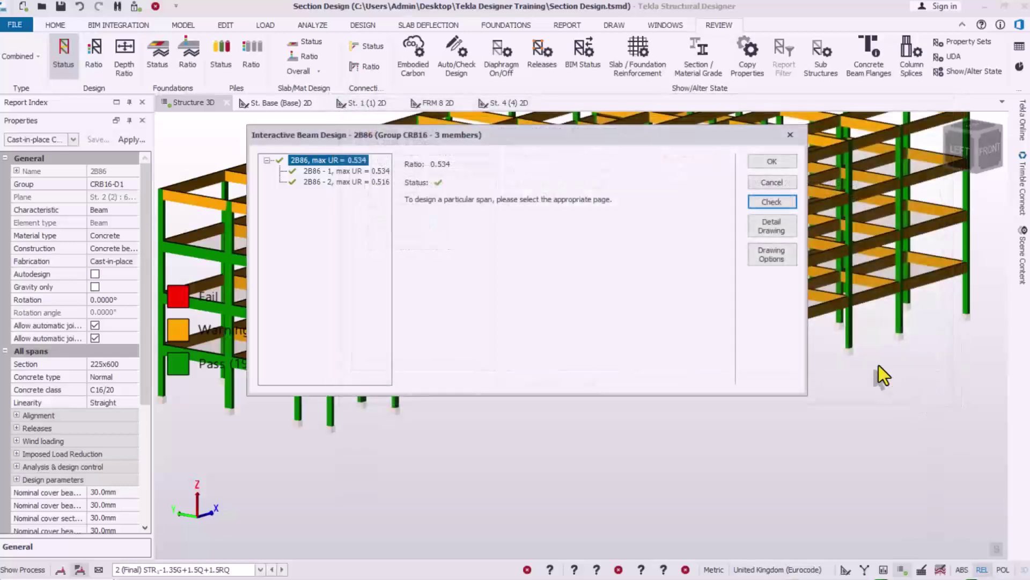
pyautogui.click(774, 162)
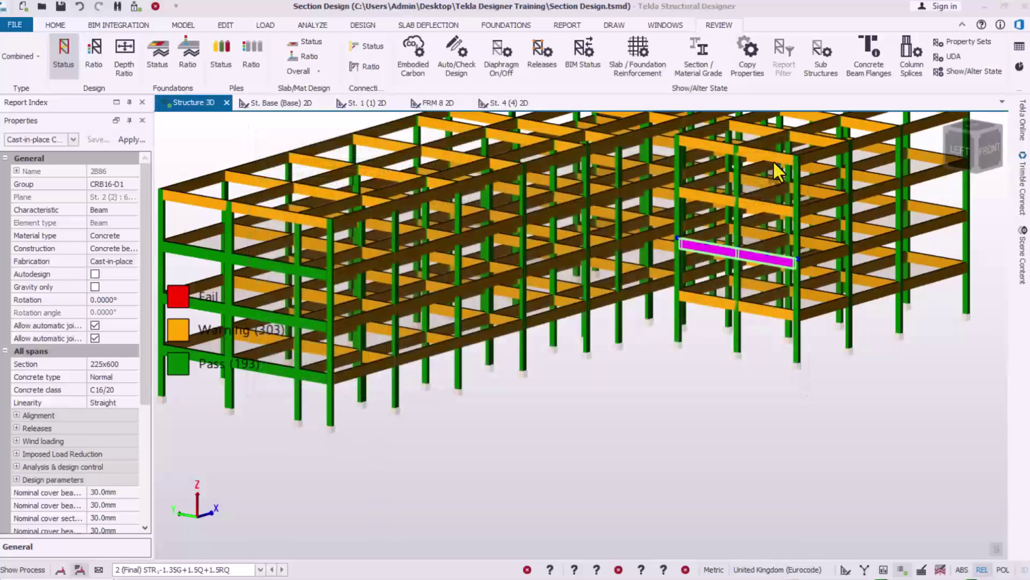
pyautogui.click(715, 368)
# Change the section of beam 2B86 to 300x600 for all spans
pyautogui.moveTo(750, 209)
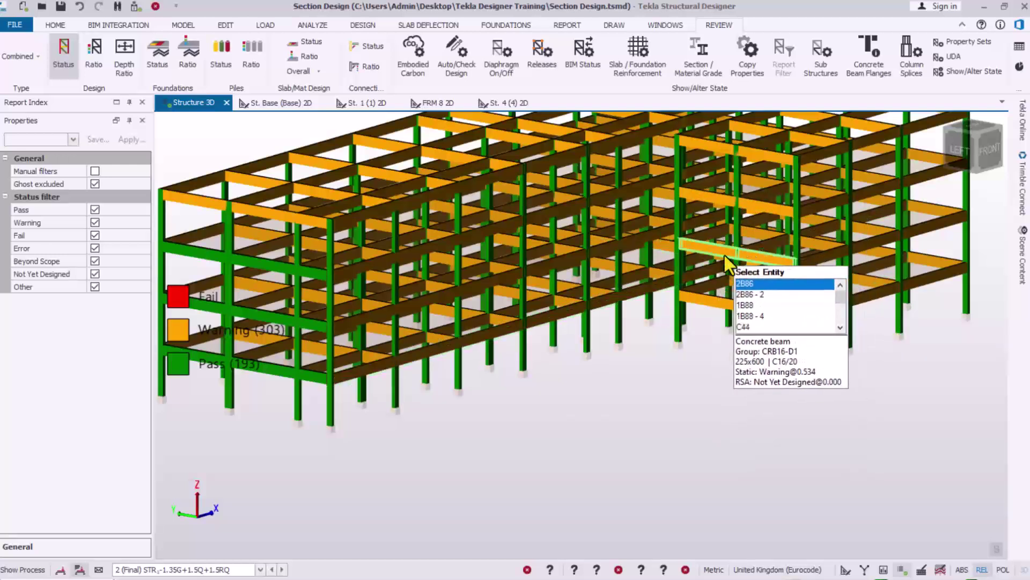
pyautogui.click(712, 250)
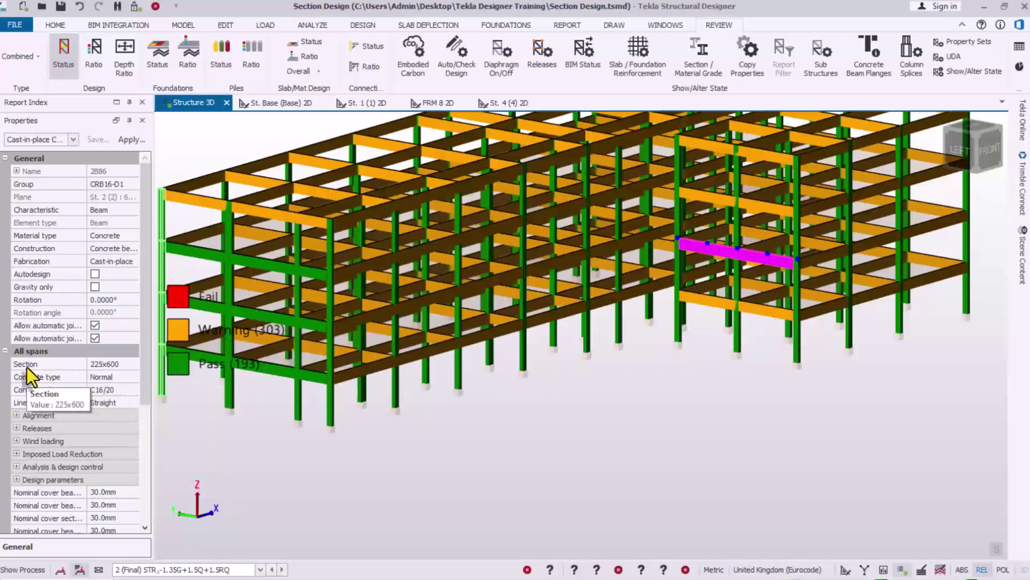
pyautogui.click(134, 365)
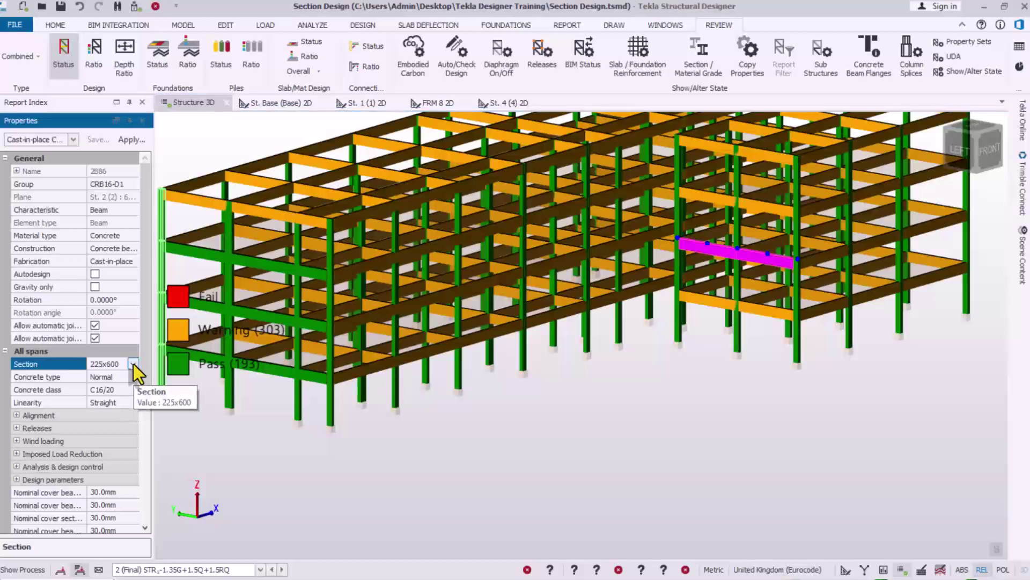
pyautogui.click(134, 365)
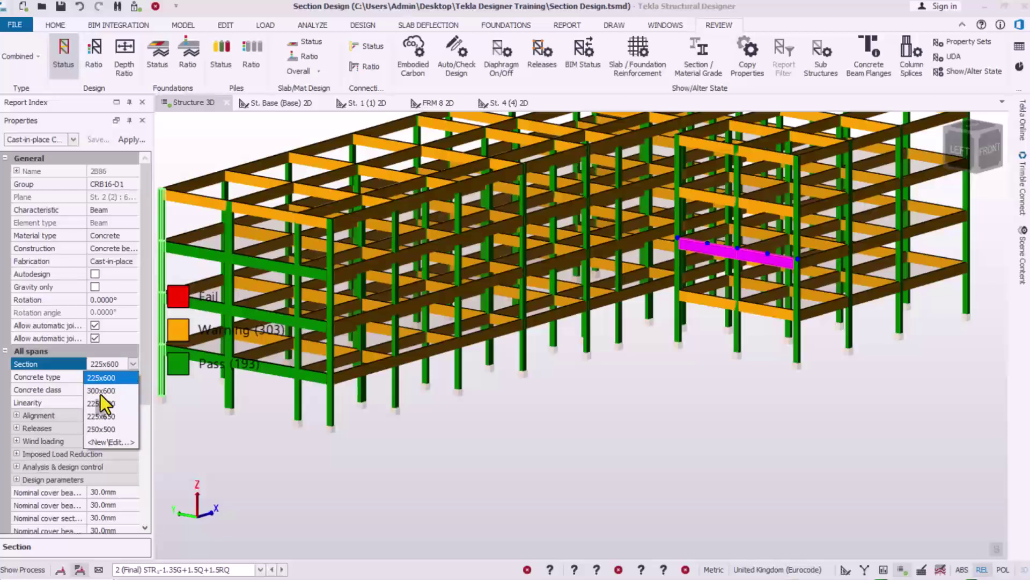
pyautogui.click(100, 393)
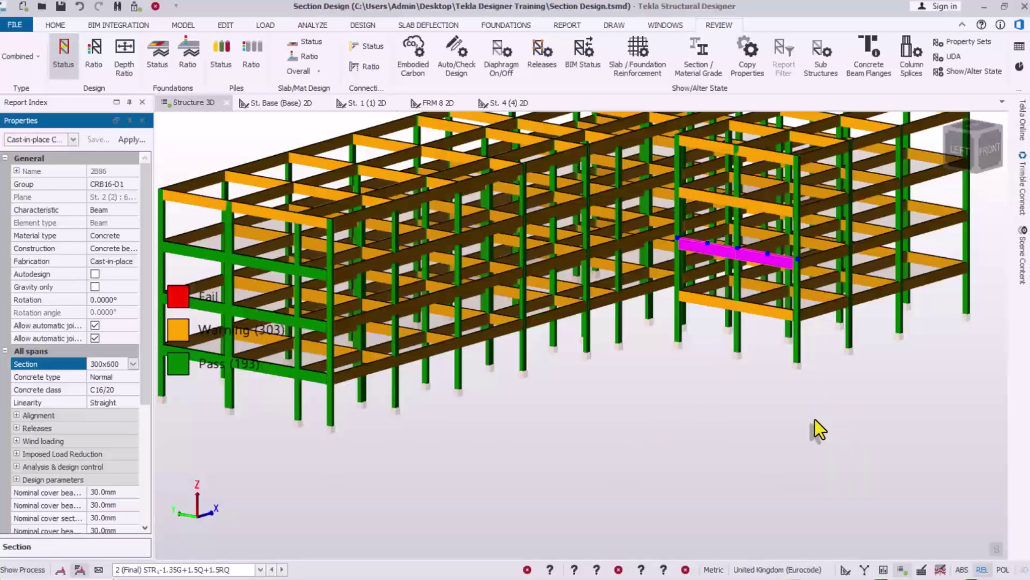
pyautogui.click(763, 384)
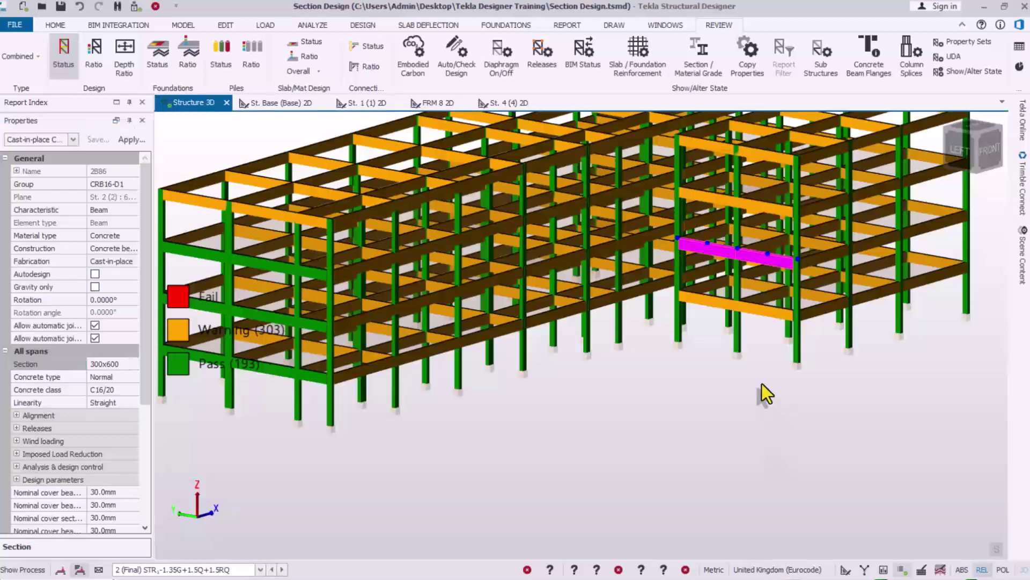
# Run the static member design for beam 2B86 on the projecting wing's second level
pyautogui.click(755, 364)
pyautogui.moveTo(747, 266)
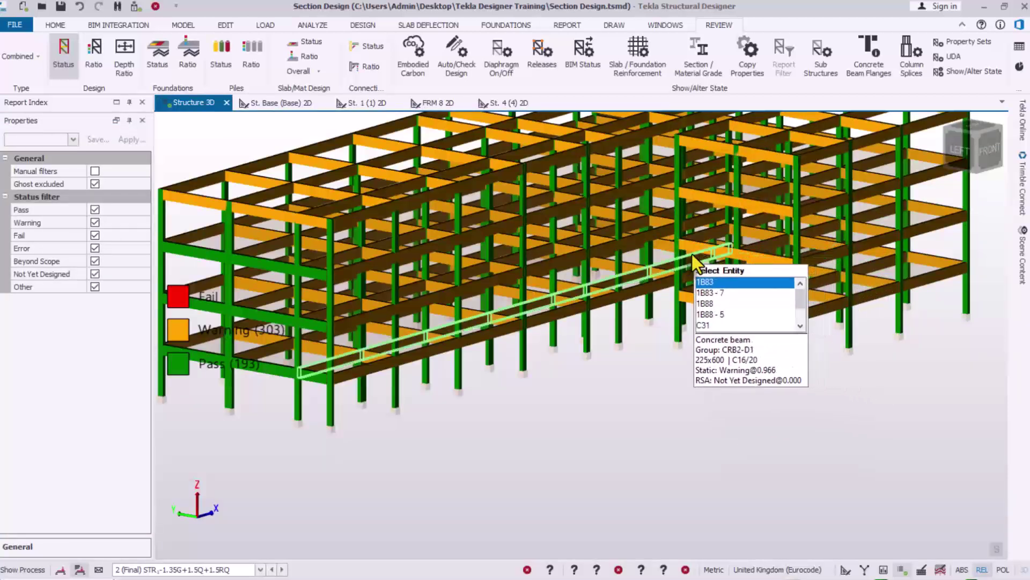
pyautogui.click(752, 258)
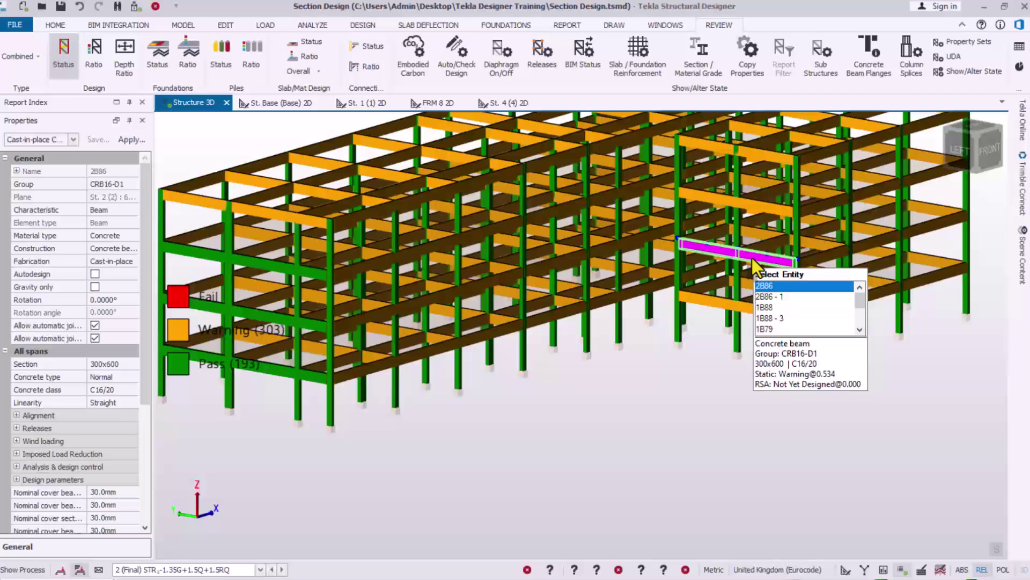
pyautogui.rightClick(752, 258)
pyautogui.moveTo(790, 432)
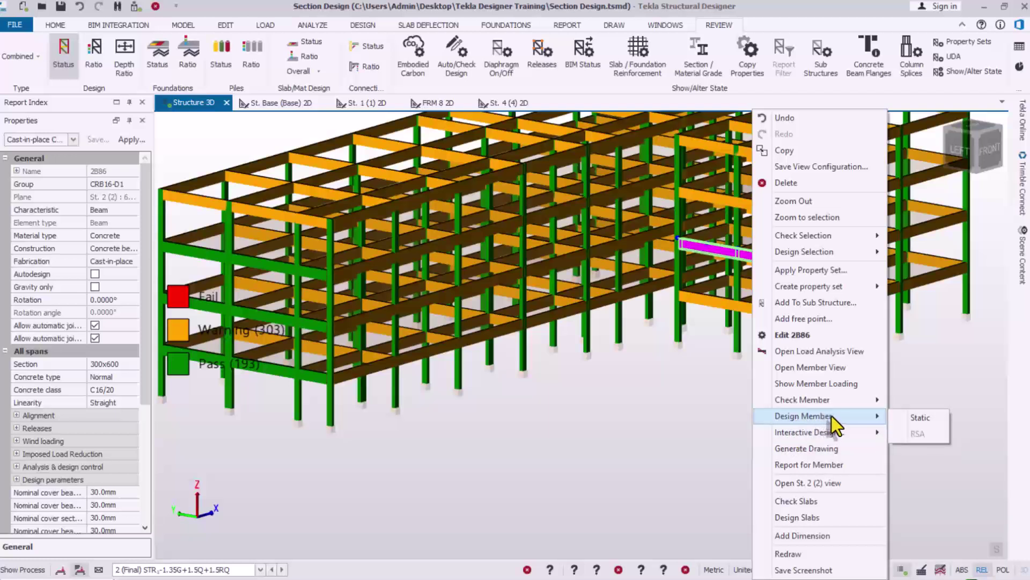
pyautogui.click(921, 418)
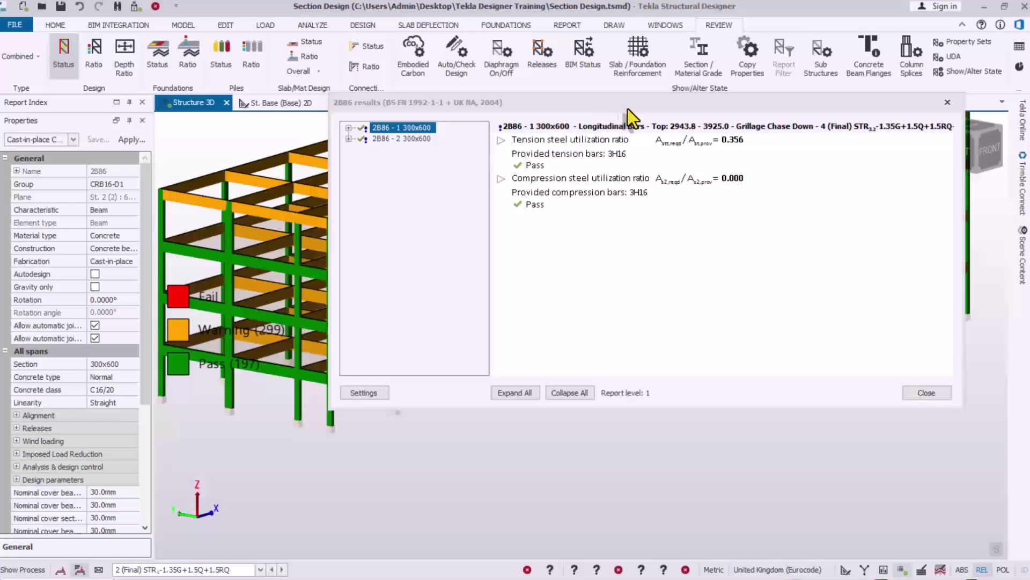
# Review the check list for the second span of beam 2B86 in its design results, then close the results
pyautogui.moveTo(628, 109); pyautogui.dragTo(511, 88)
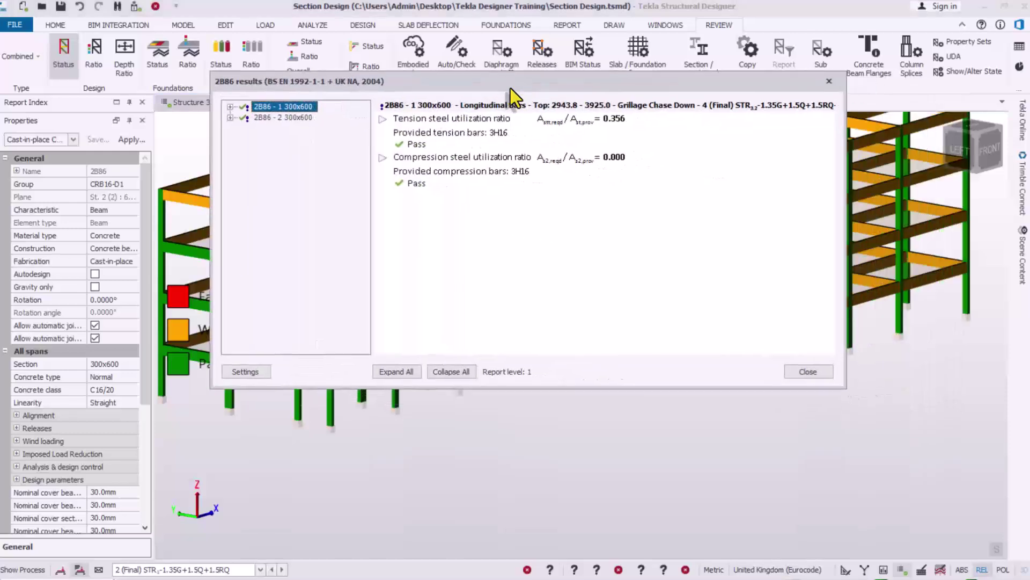
pyautogui.click(229, 117)
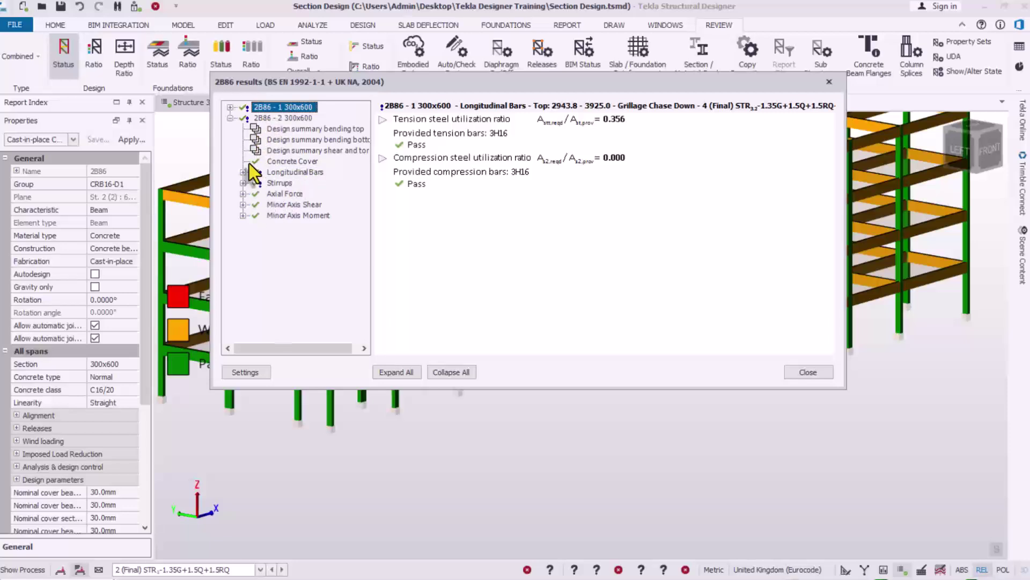
pyautogui.click(809, 373)
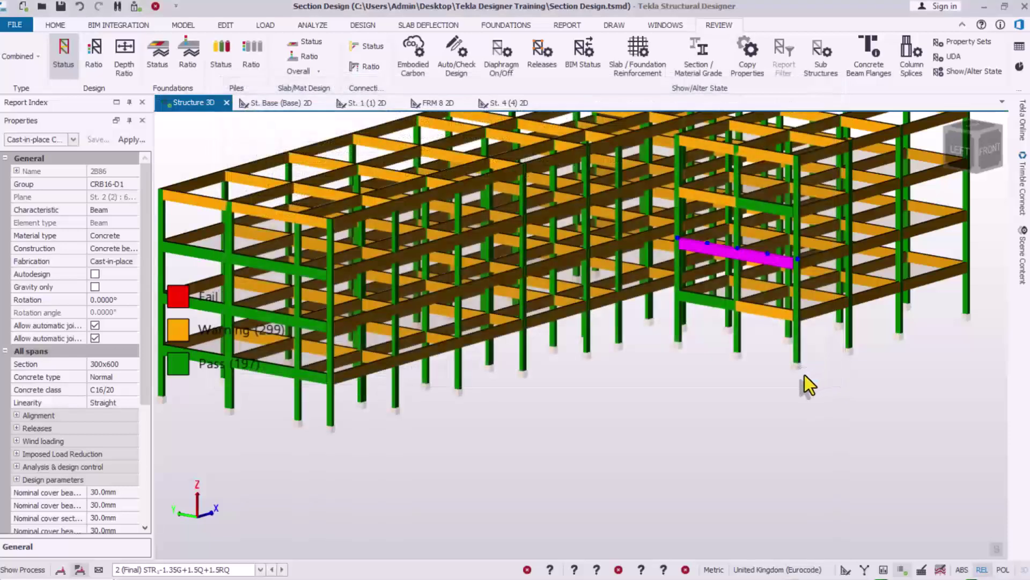
# Compare the design status of beam 2B86 with the surrounding beams and select beam 1B79 along the first level
pyautogui.click(744, 384)
pyautogui.moveTo(751, 263)
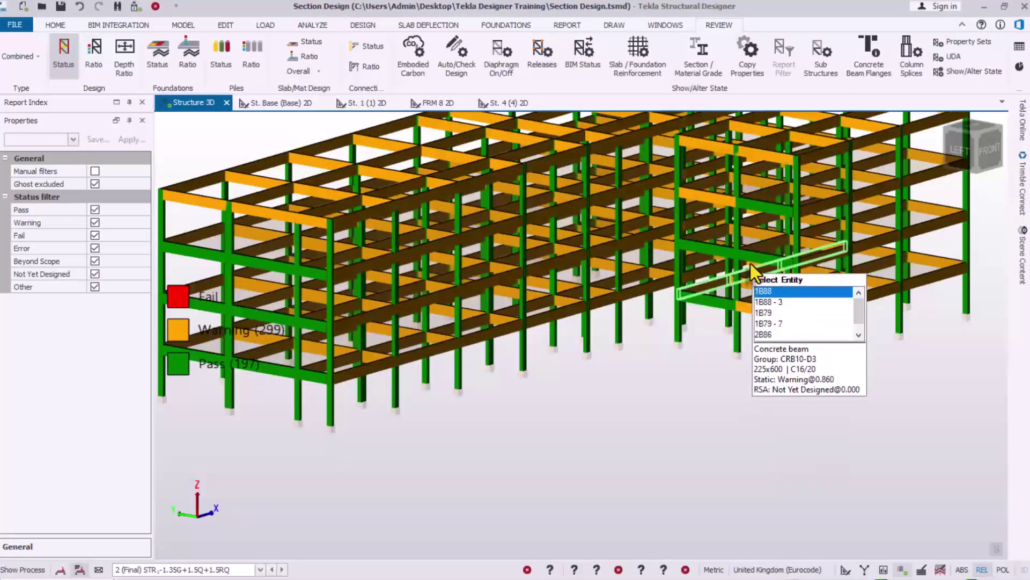
pyautogui.scroll(2, 746, 259)
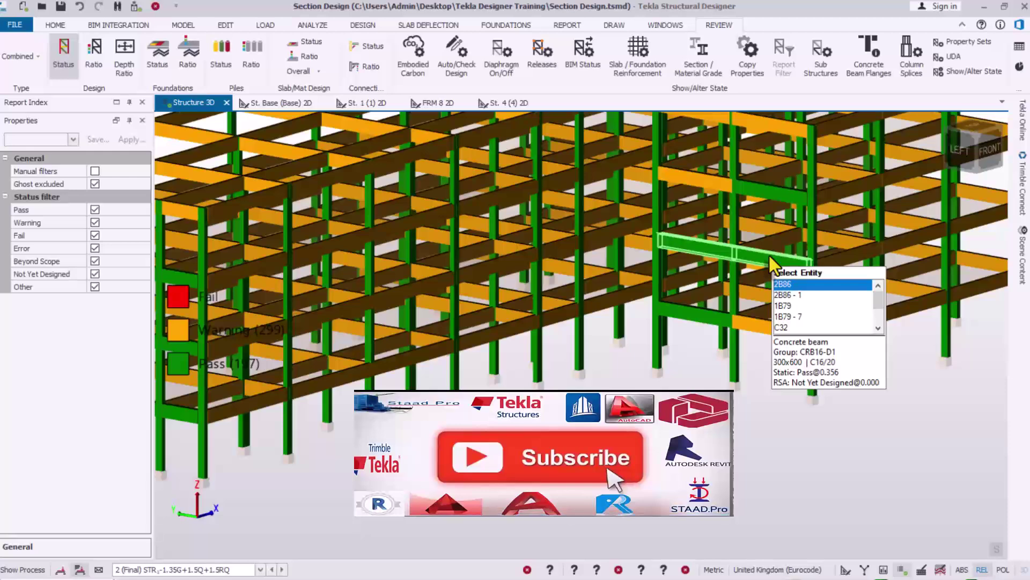
pyautogui.scroll(-3, 770, 255)
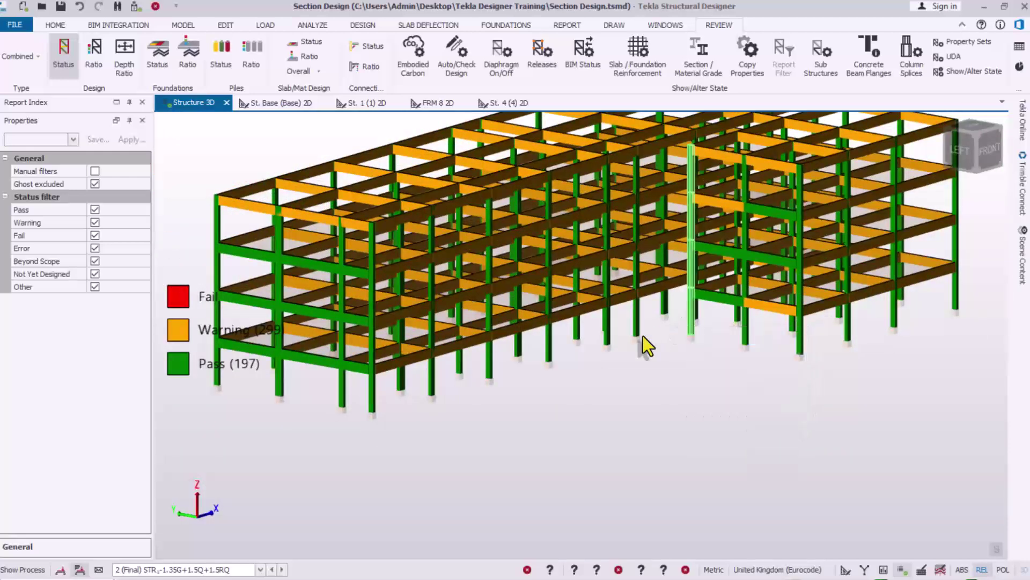
pyautogui.scroll(2, 644, 336)
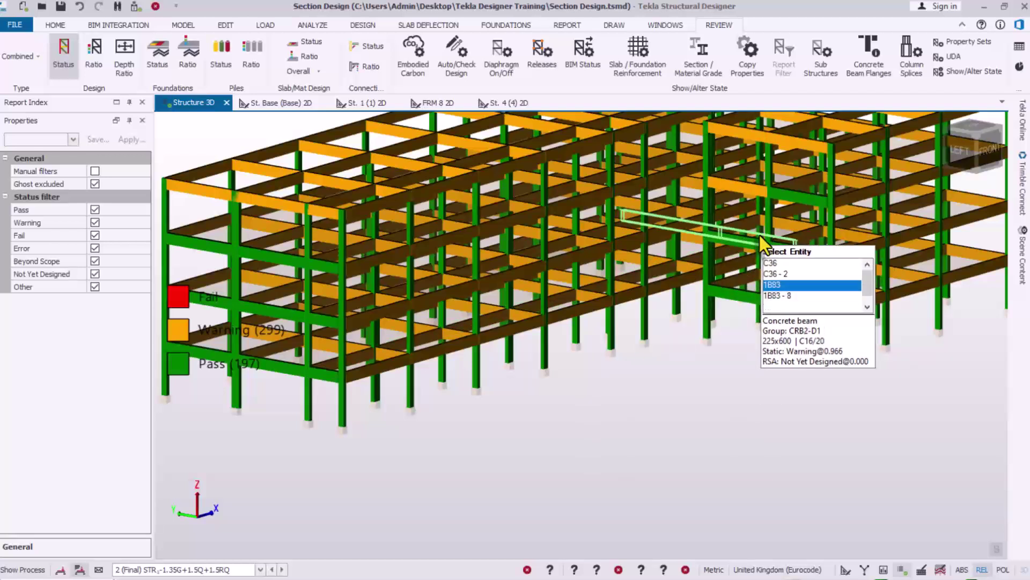
pyautogui.click(783, 244)
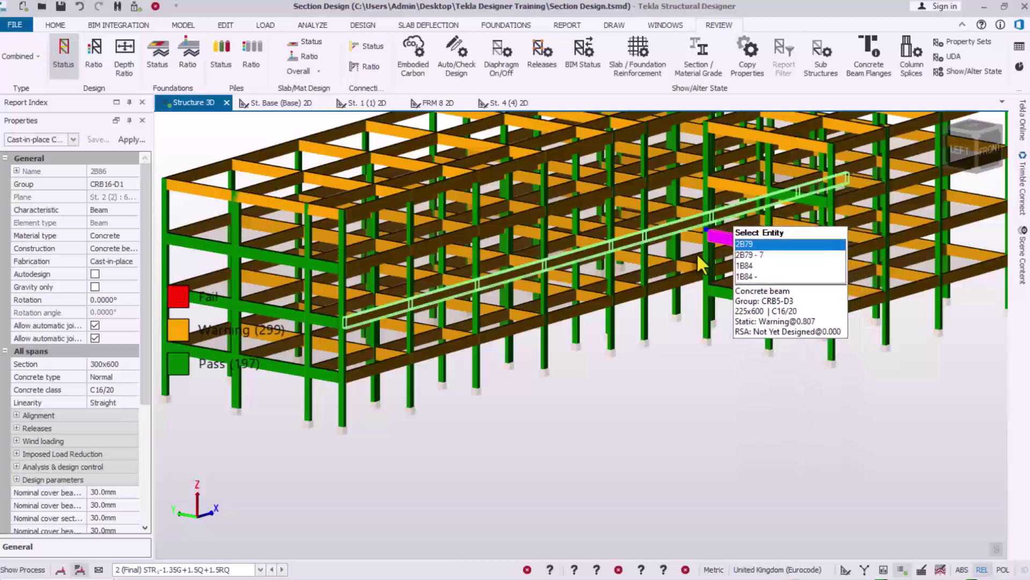
pyautogui.click(451, 347)
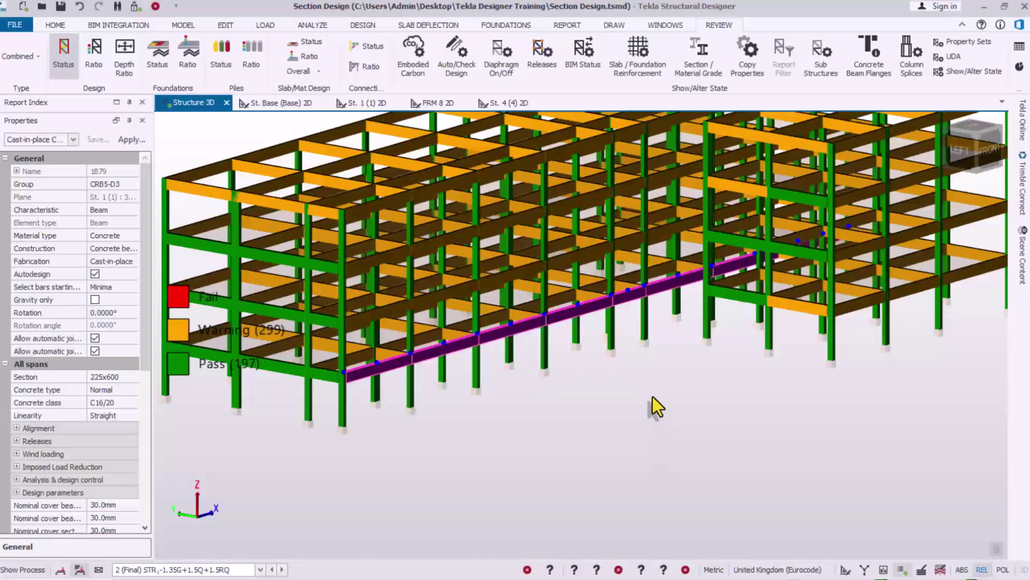
# Examine the member design status of the whole frame from its back and front sides
pyautogui.scroll(-2, 633, 419)
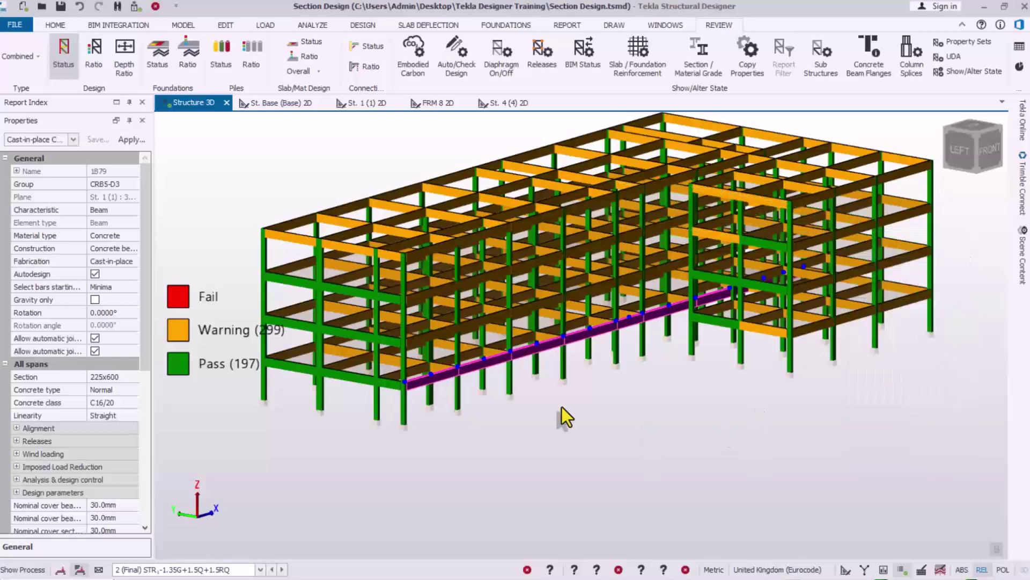
pyautogui.moveTo(563, 407); pyautogui.dragTo(855, 391, button='middle')
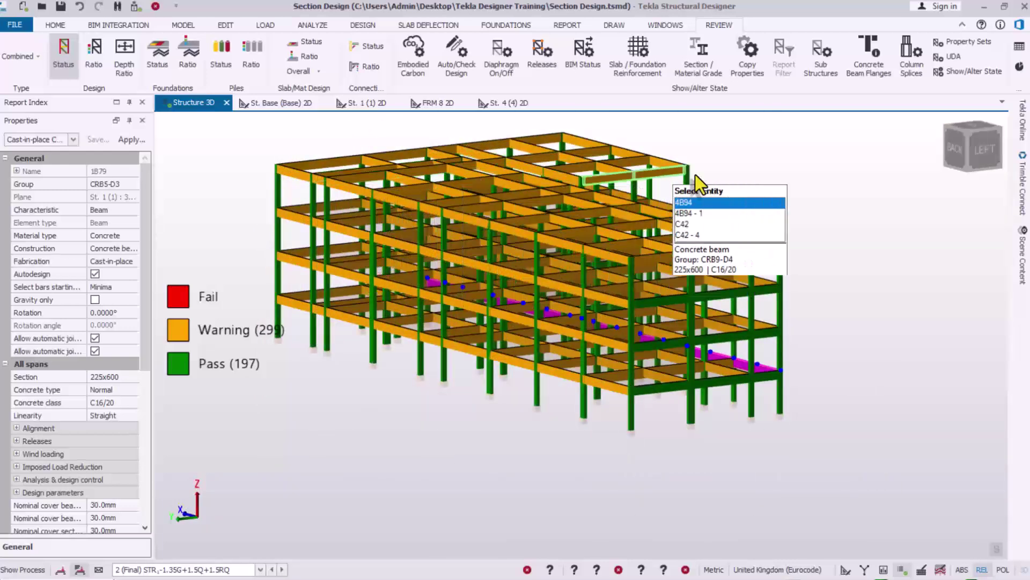
pyautogui.moveTo(865, 294); pyautogui.dragTo(893, 293, button='middle')
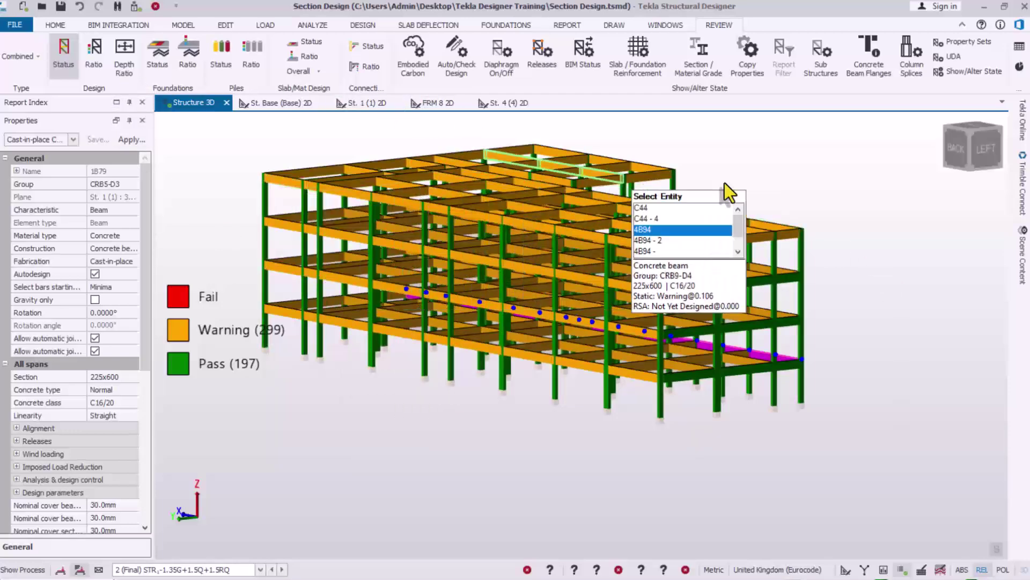
pyautogui.moveTo(893, 359); pyautogui.dragTo(561, 358, button='middle')
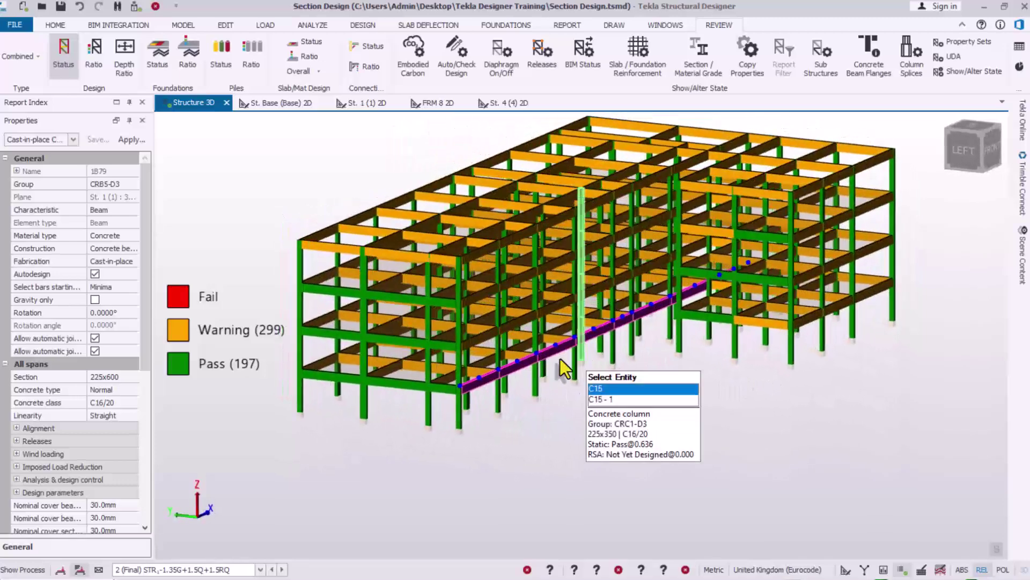
# View the slab design status across the floors, then return to the member design status
pyautogui.click(306, 41)
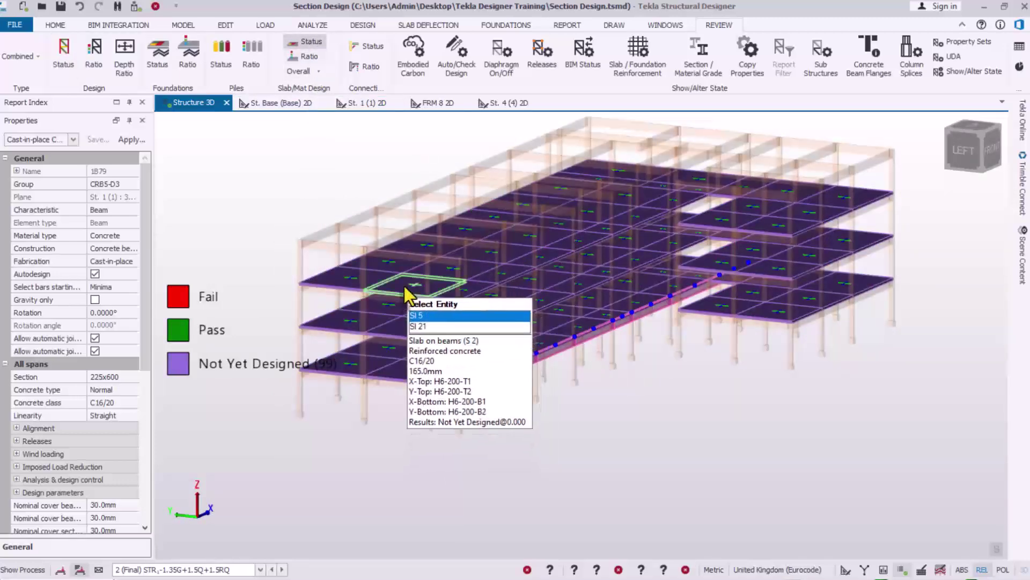
pyautogui.moveTo(689, 209)
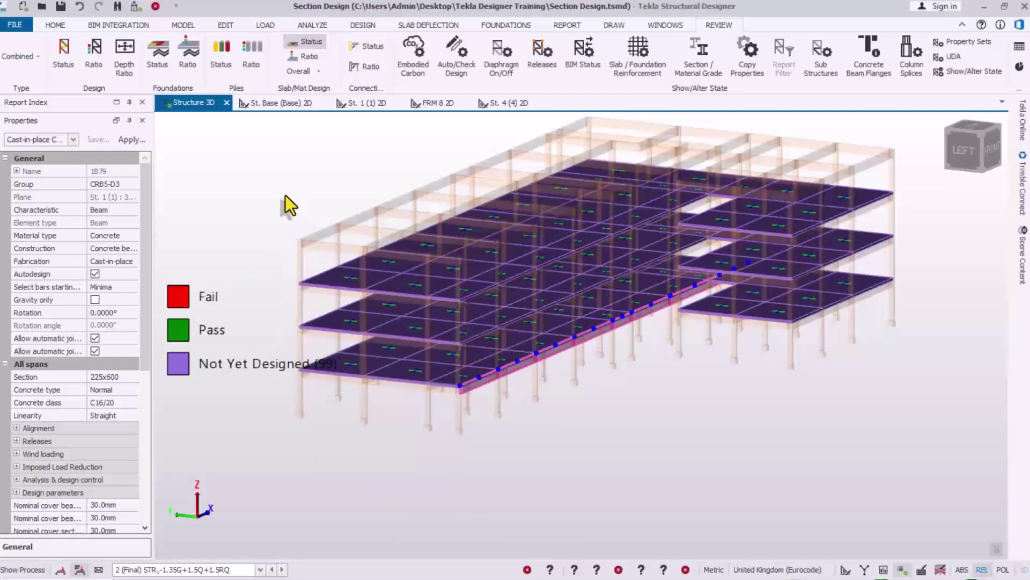
pyautogui.click(63, 56)
# Inspect the design status of the columns, the top-level beams and the beams along the frame's rear side
pyautogui.moveTo(587, 408)
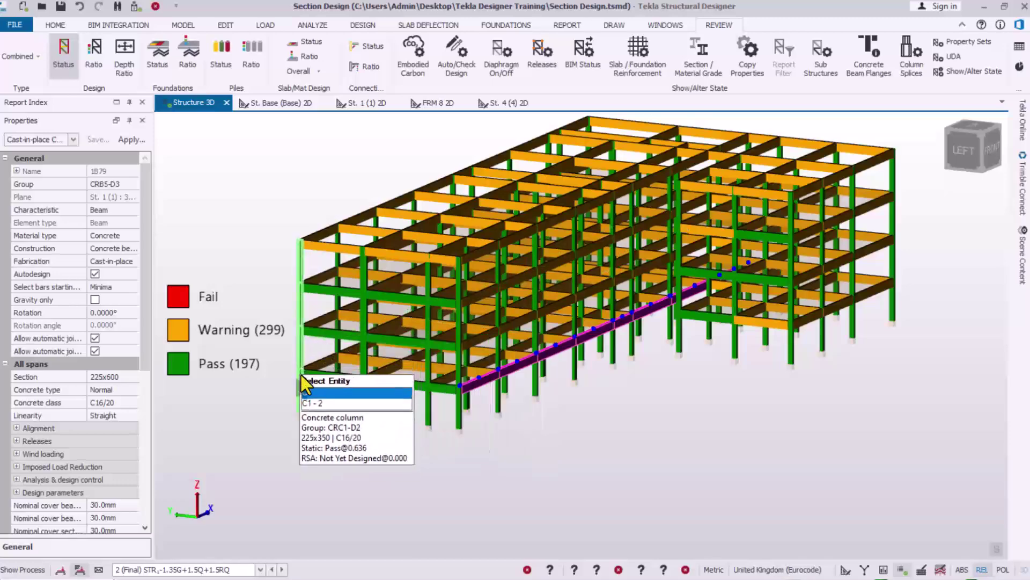
pyautogui.moveTo(646, 171)
pyautogui.keyDown('shift'); pyautogui.moveTo(531, 383); pyautogui.dragTo(693, 293, button='middle'); pyautogui.keyUp('shift')
pyautogui.moveTo(427, 207)
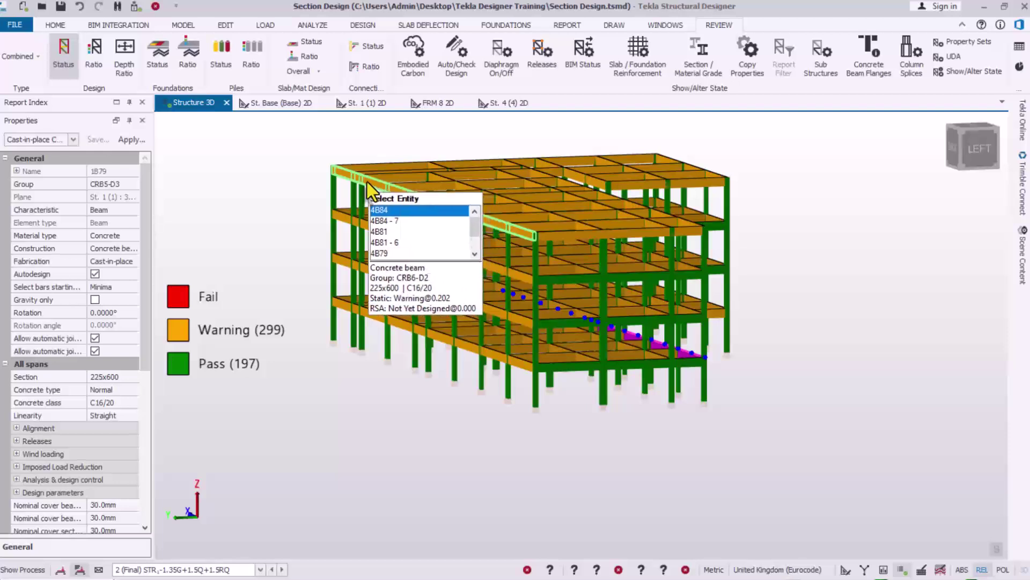
pyautogui.moveTo(590, 189)
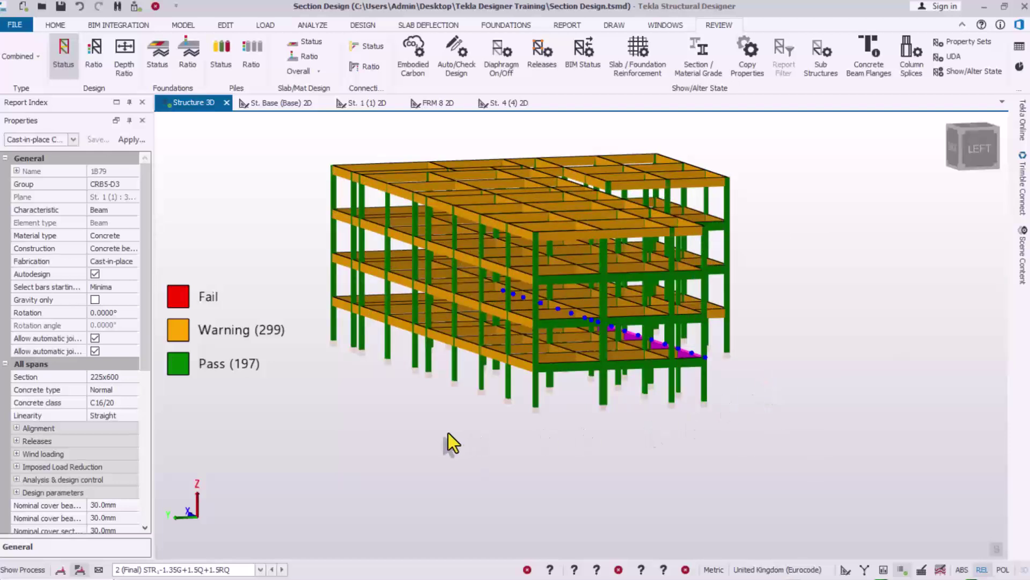
pyautogui.keyDown('shift'); pyautogui.moveTo(449, 432); pyautogui.dragTo(469, 402, button='middle'); pyautogui.keyUp('shift')
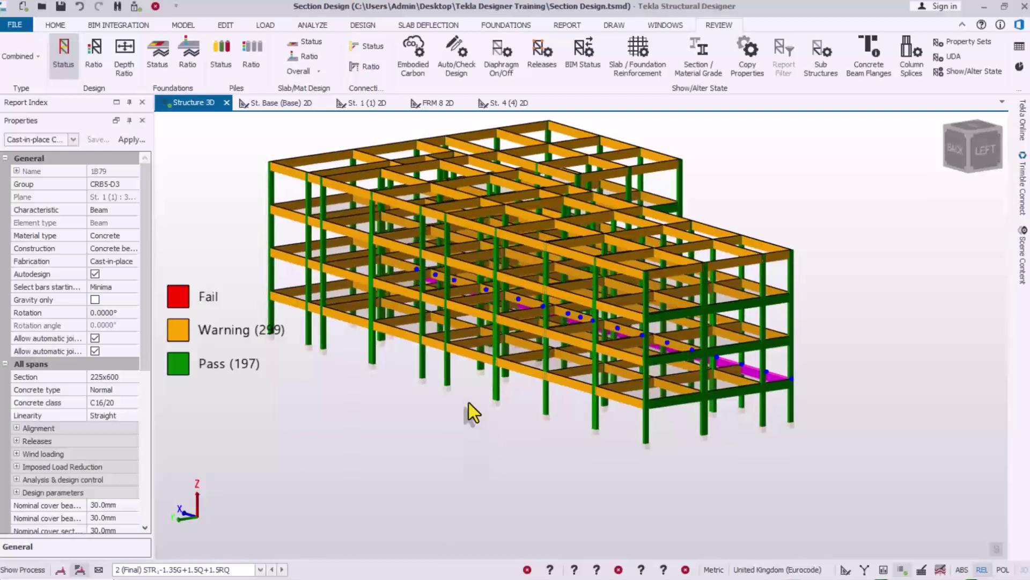
pyautogui.moveTo(689, 281)
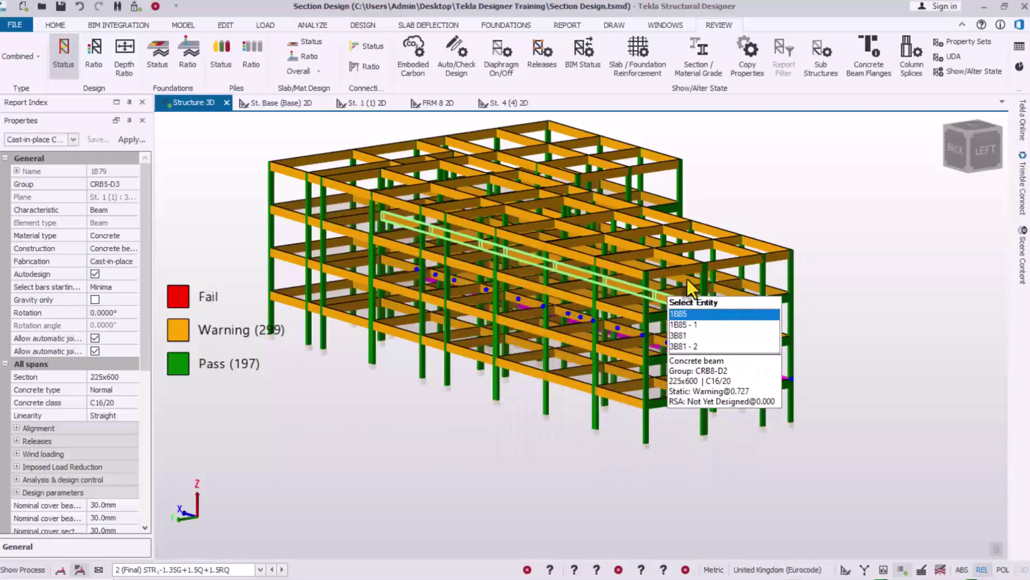
# Examine the slab design status from the rear and front of the frame, then restore the member design status
pyautogui.click(307, 44)
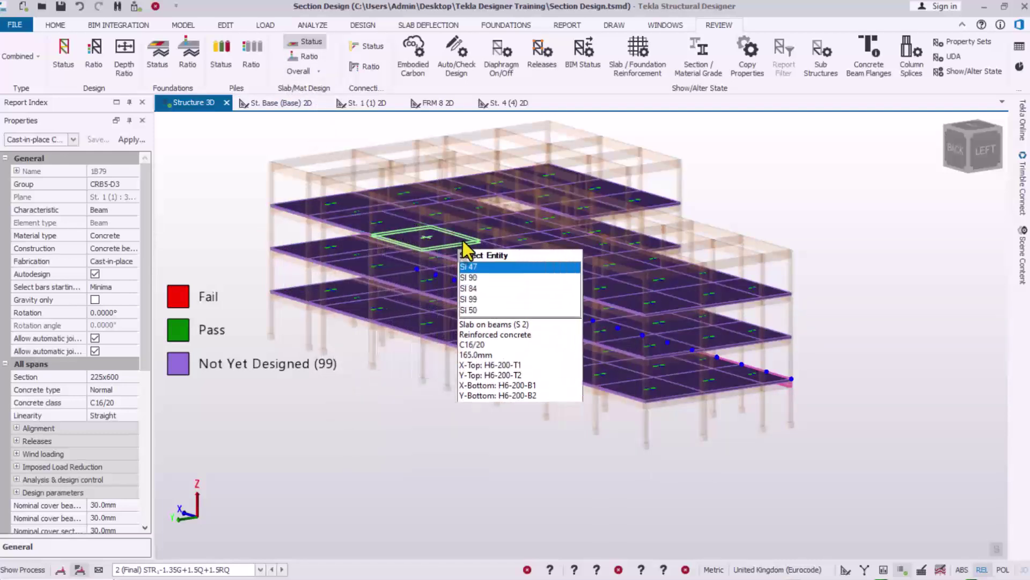
pyautogui.moveTo(681, 402); pyautogui.dragTo(315, 278, button='middle')
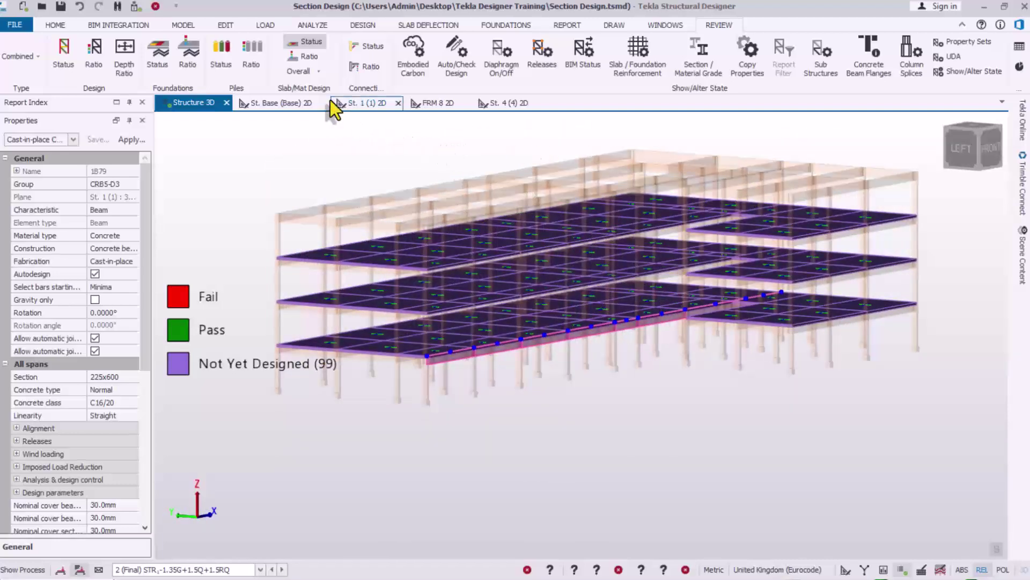
pyautogui.click(64, 55)
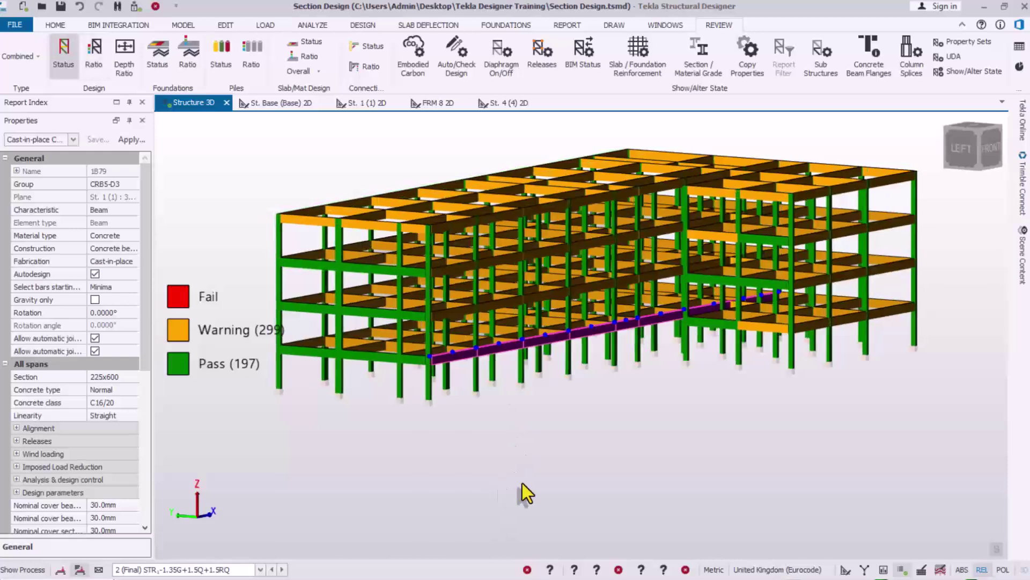
# Open the static interactive design for beam 4B94 on the projecting wing's top level
pyautogui.moveTo(526, 491); pyautogui.dragTo(743, 485, button='middle')
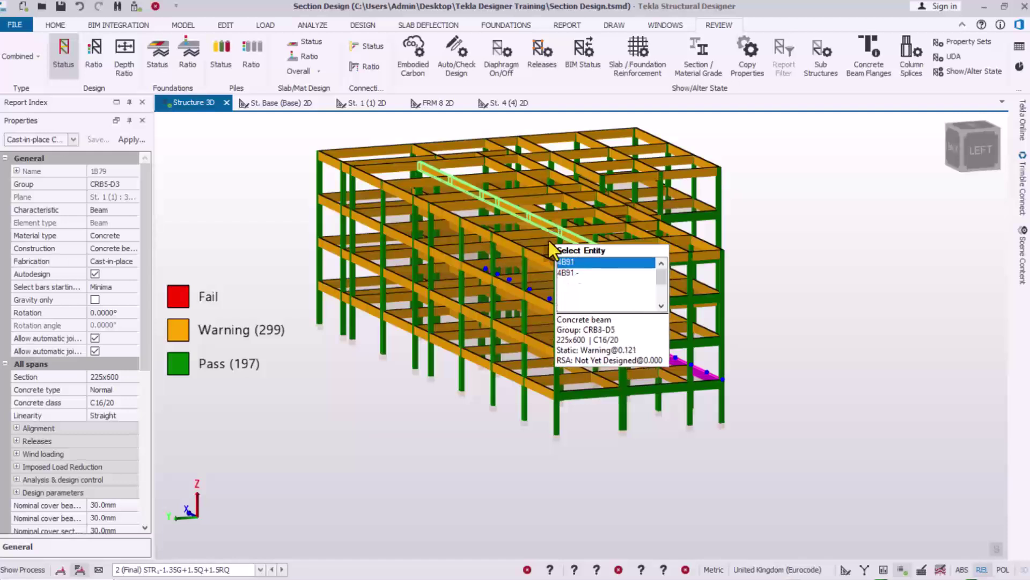
pyautogui.moveTo(676, 264); pyautogui.dragTo(470, 290, button='middle')
pyautogui.scroll(3, 645, 435)
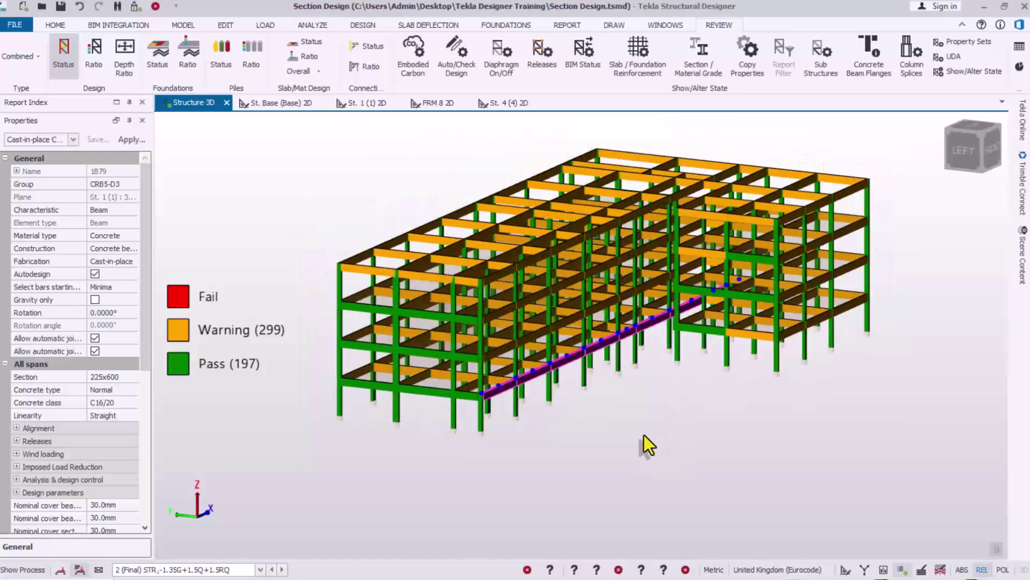
pyautogui.click(730, 228)
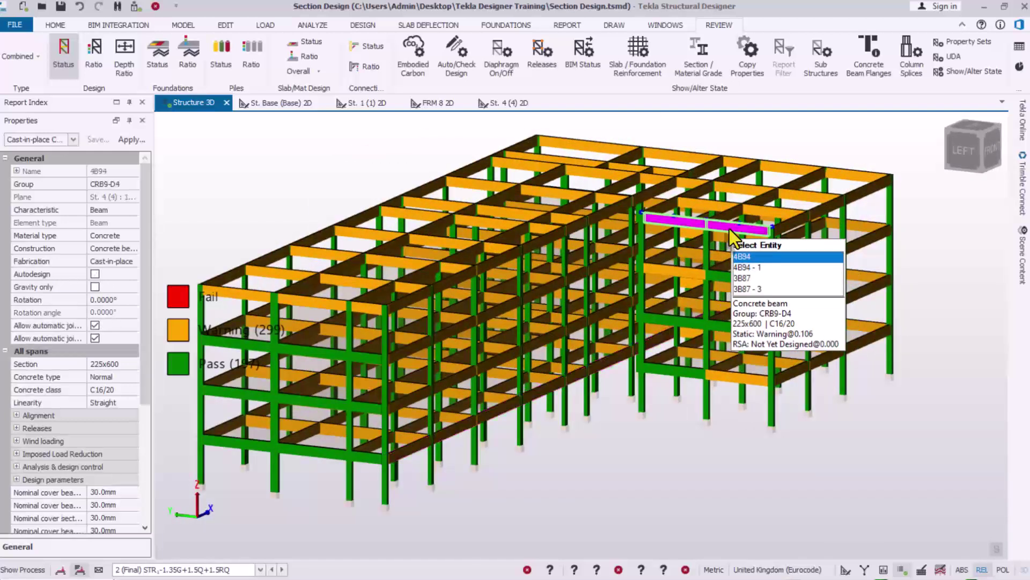
pyautogui.rightClick(729, 228)
pyautogui.moveTo(803, 434)
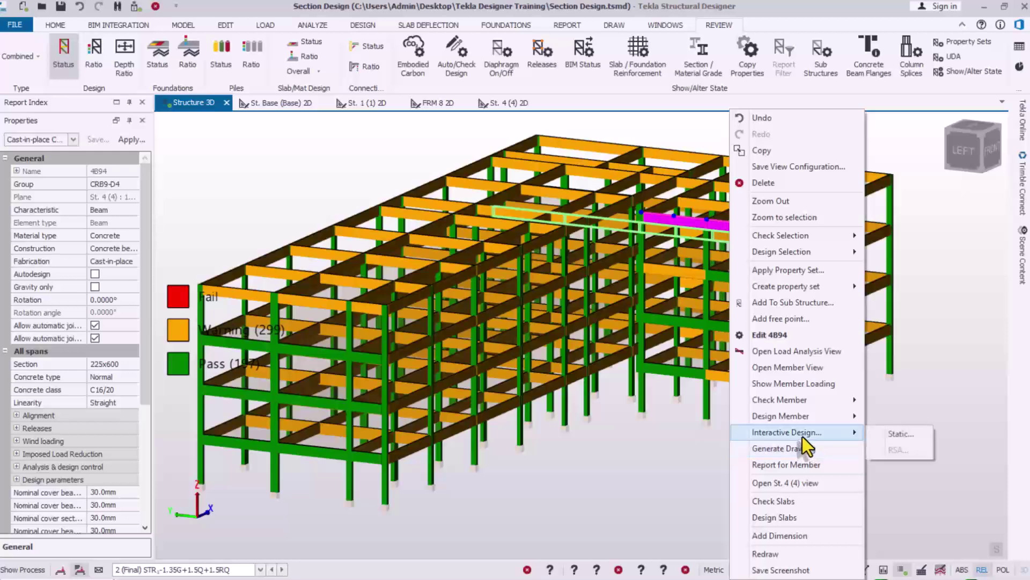
pyautogui.click(913, 432)
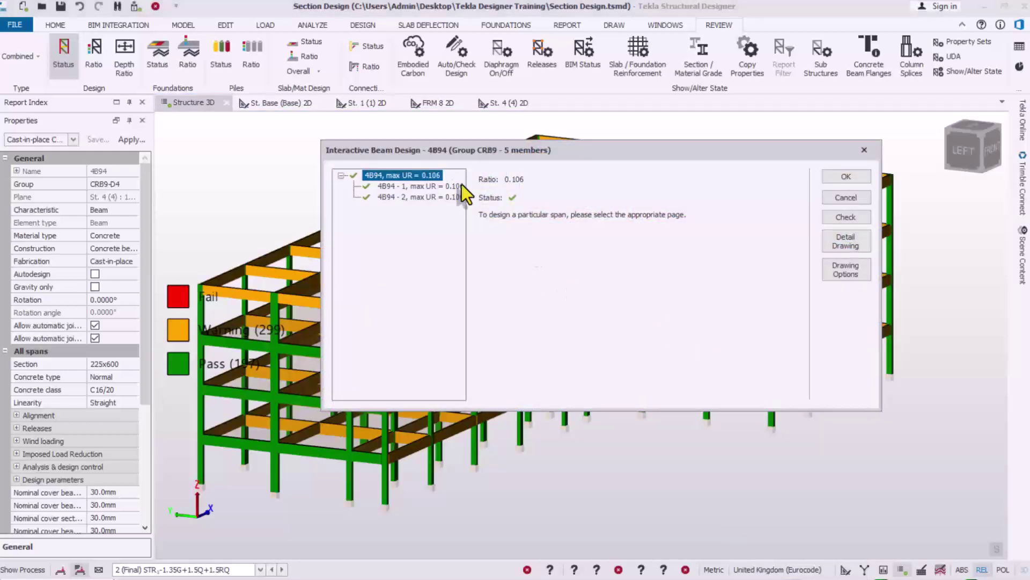
# Check beam 4B94 and review the slender span result of its second span
pyautogui.click(847, 217)
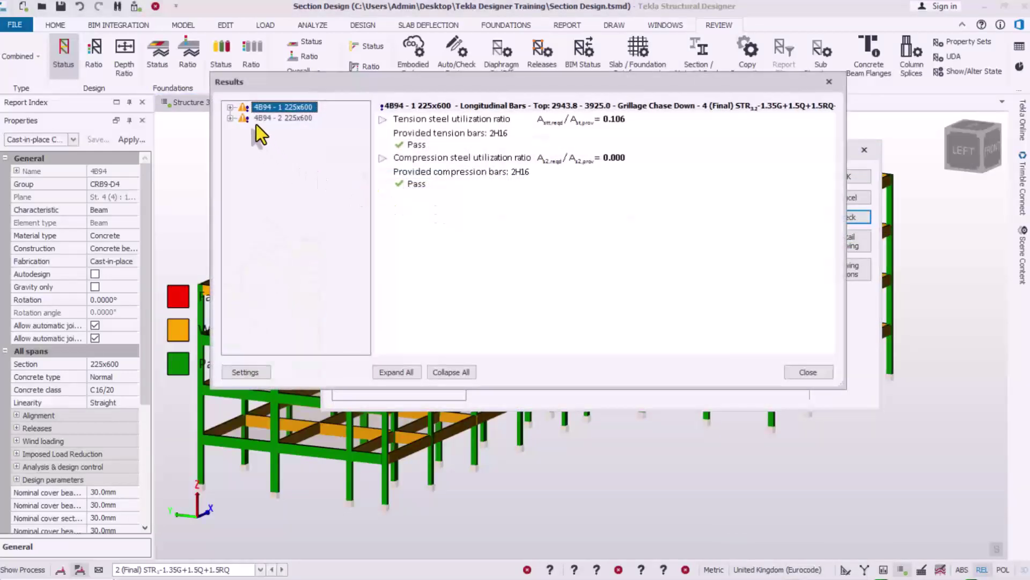
pyautogui.click(230, 119)
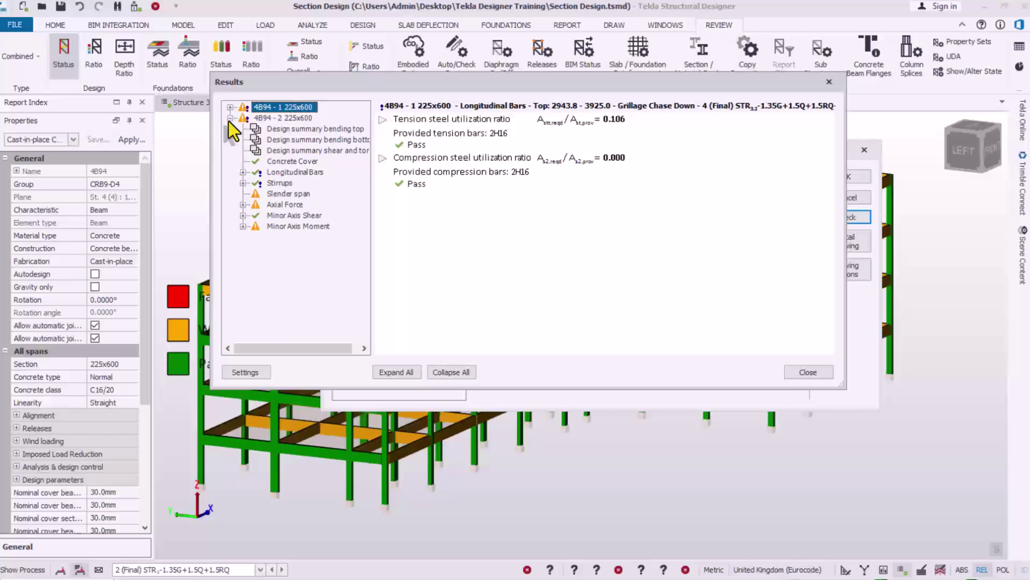
pyautogui.click(286, 194)
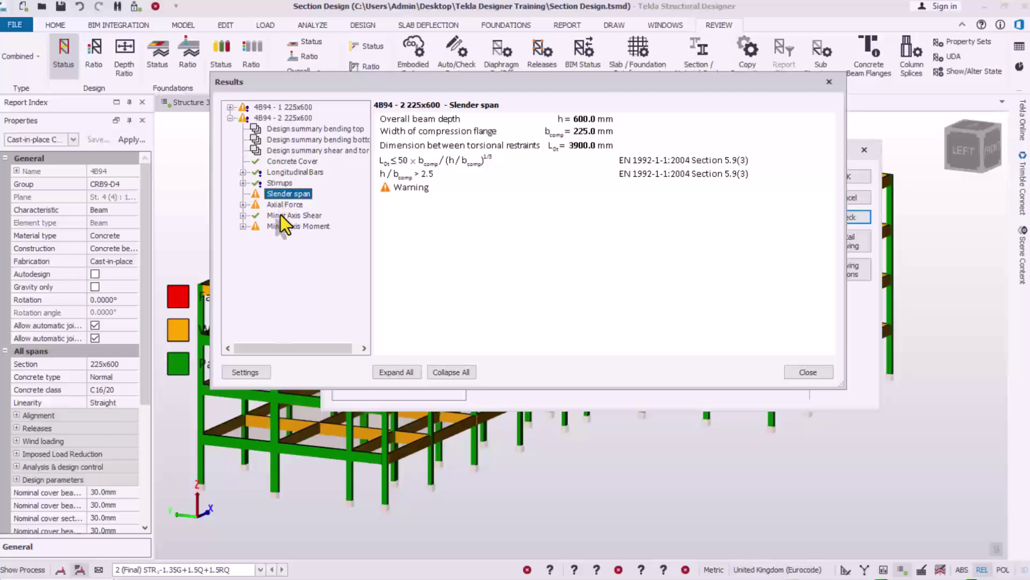
# Expand the axial force results of beam 4B94's second span for review, then close the check results and accept the interactive design
pyautogui.click(244, 204)
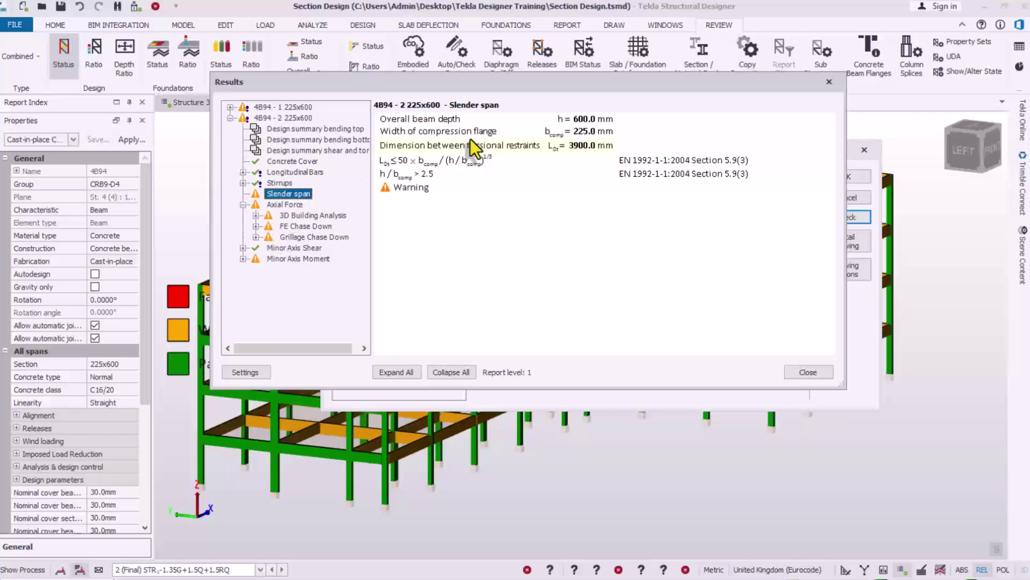
pyautogui.moveTo(499, 81); pyautogui.dragTo(682, 91)
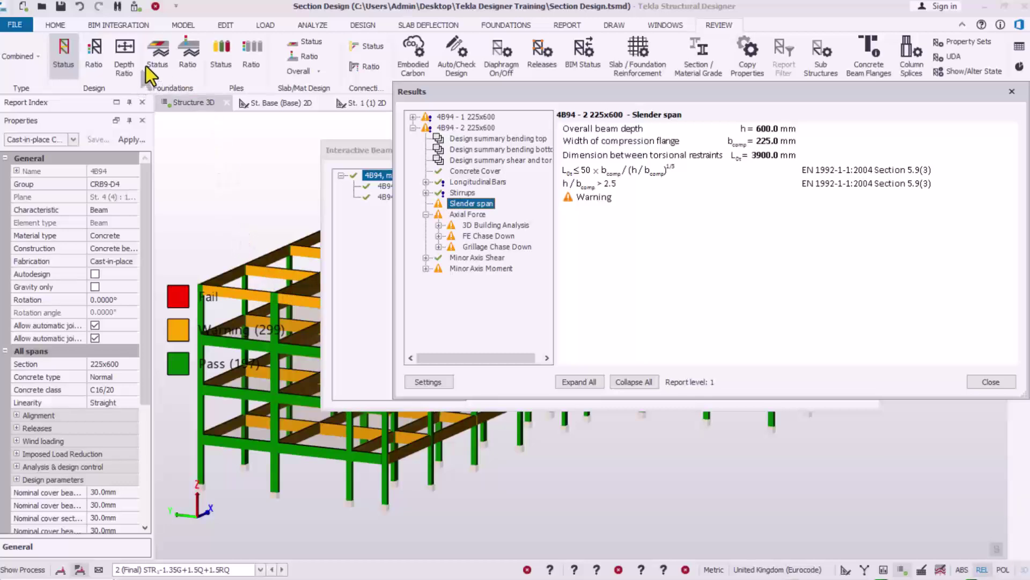
pyautogui.moveTo(691, 95); pyautogui.dragTo(543, 84)
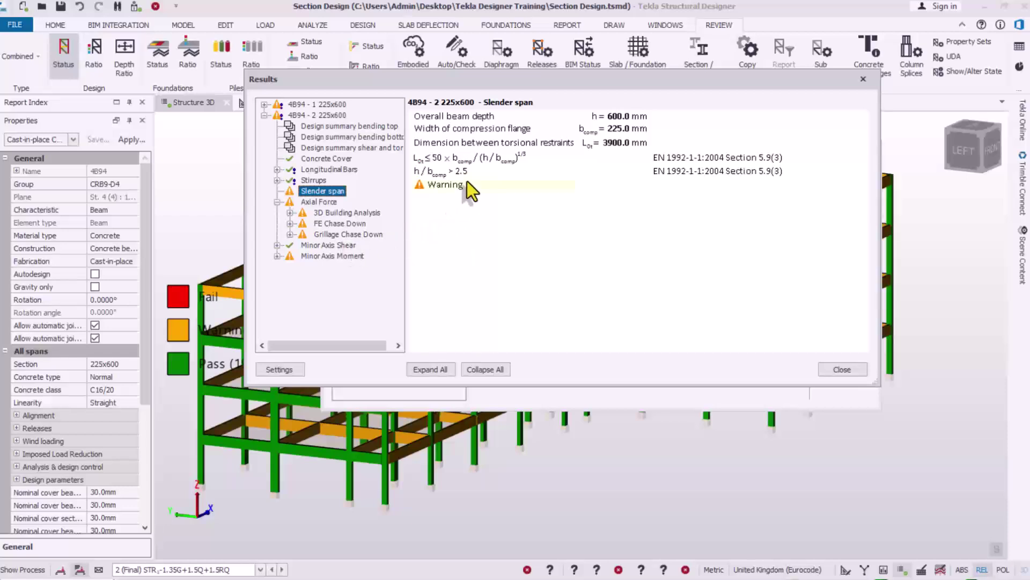
pyautogui.moveTo(555, 79); pyautogui.dragTo(616, 109)
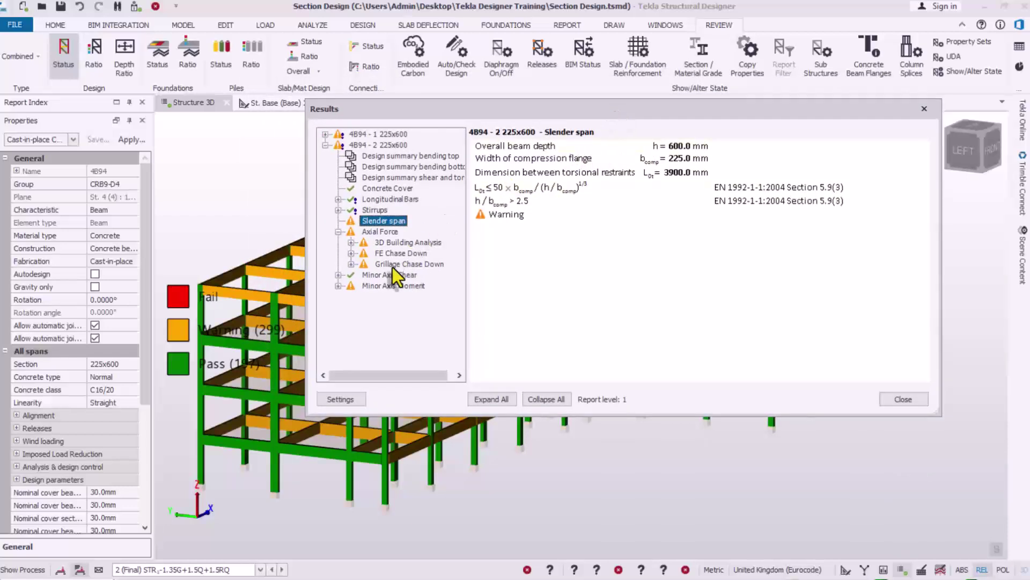
pyautogui.click(914, 402)
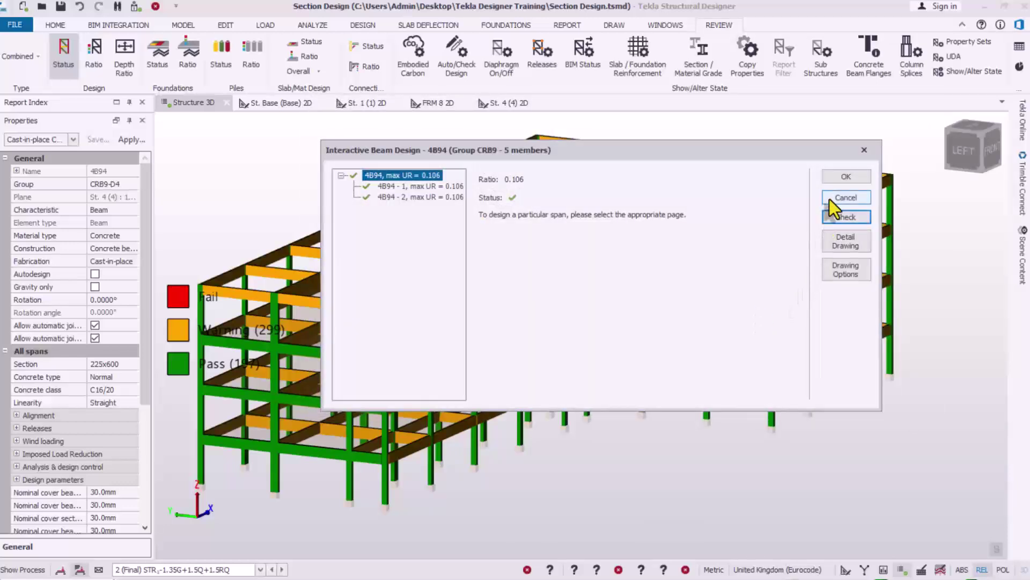
pyautogui.click(846, 177)
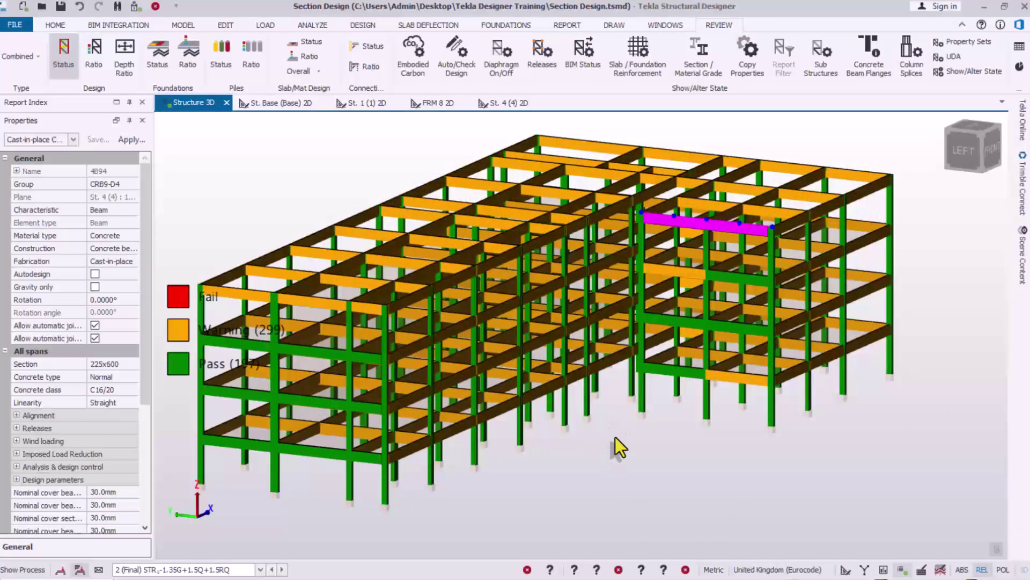
# Examine the member design status from the frame's back-left side and from the front-left side with the projecting wing
pyautogui.scroll(-2, 612, 376)
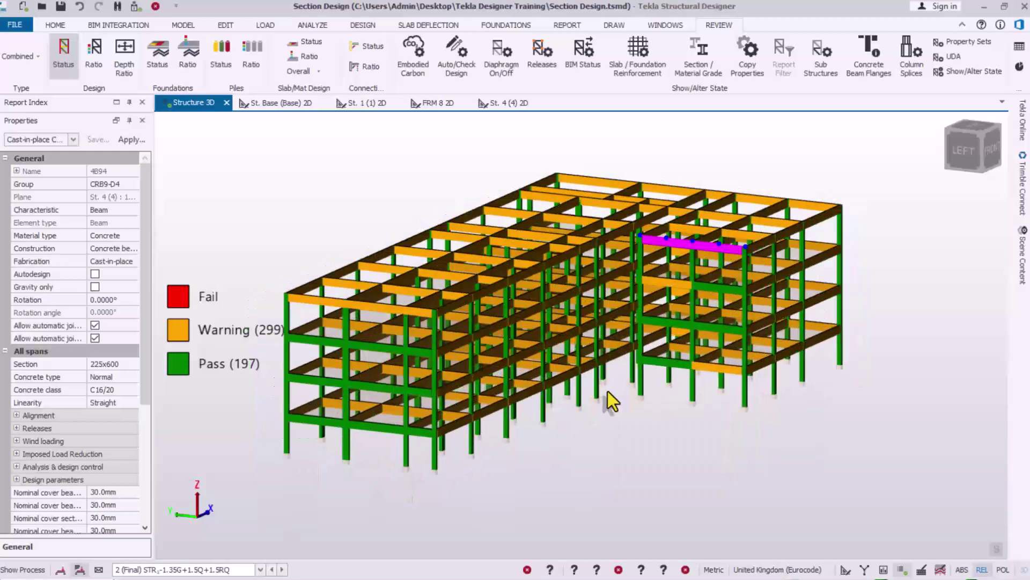
pyautogui.keyDown('shift'); pyautogui.moveTo(632, 352); pyautogui.dragTo(745, 437, button='middle'); pyautogui.keyUp('shift')
pyautogui.scroll(2, 590, 436)
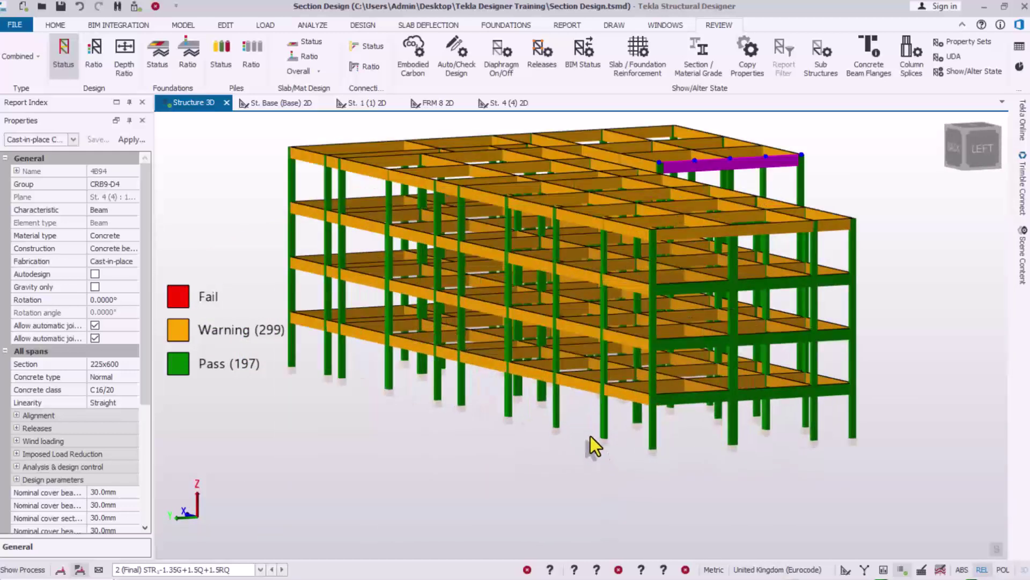
pyautogui.scroll(-1, 590, 420)
pyautogui.scroll(2, 616, 411)
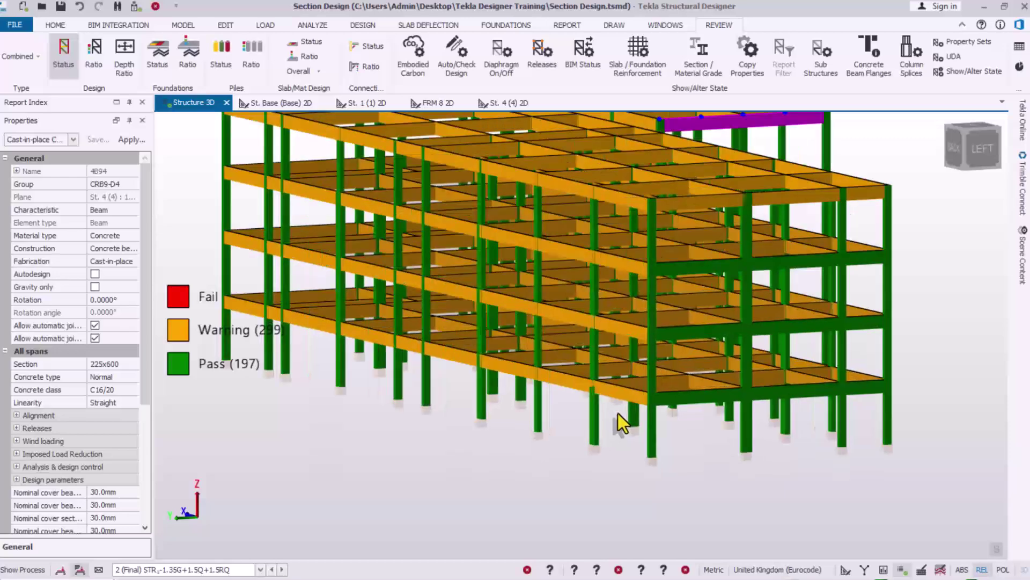
pyautogui.scroll(-1, 617, 419)
pyautogui.keyDown('shift'); pyautogui.moveTo(616, 425); pyautogui.dragTo(493, 451, button='middle'); pyautogui.keyUp('shift')
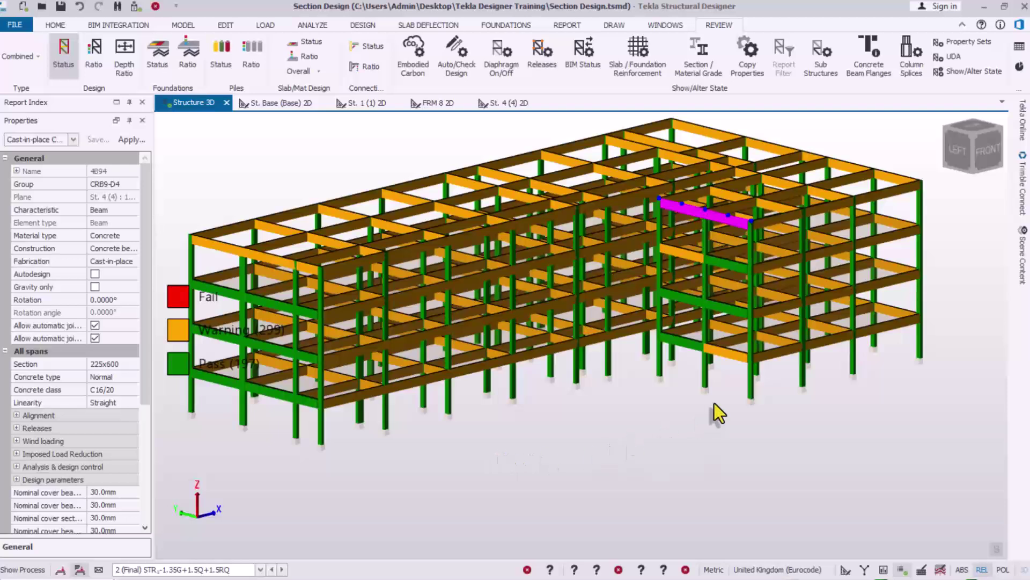
pyautogui.scroll(-2, 669, 381)
pyautogui.scroll(1, 628, 393)
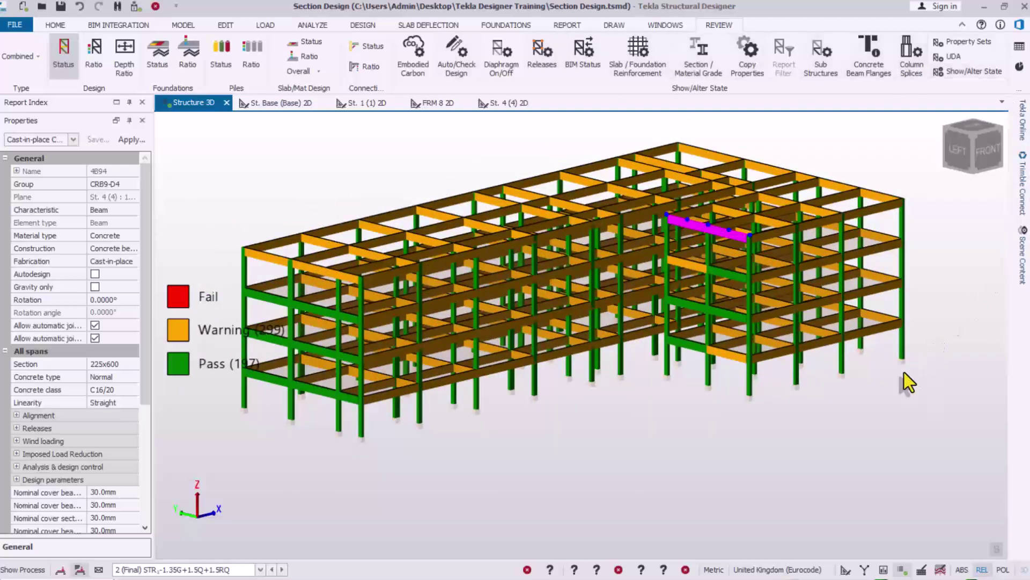
pyautogui.scroll(1, 637, 366)
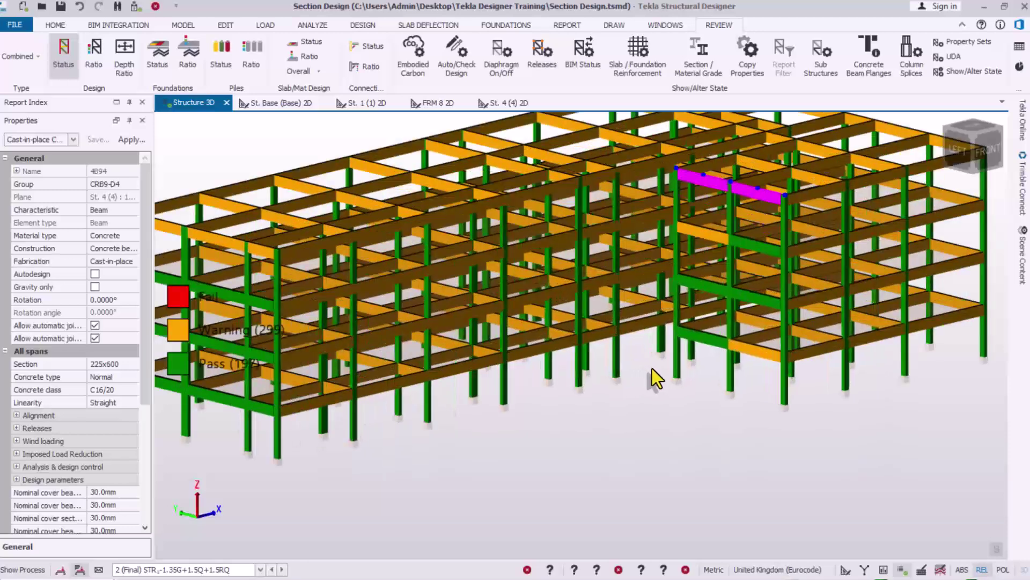
pyautogui.scroll(-2, 653, 370)
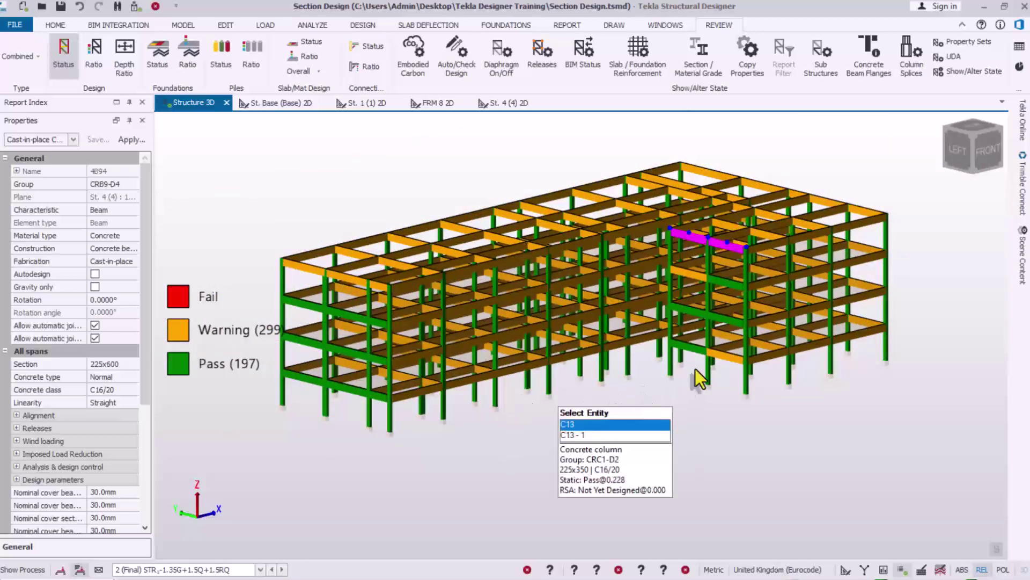
pyautogui.scroll(-1, 787, 342)
pyautogui.moveTo(602, 367)
pyautogui.scroll(2, 745, 352)
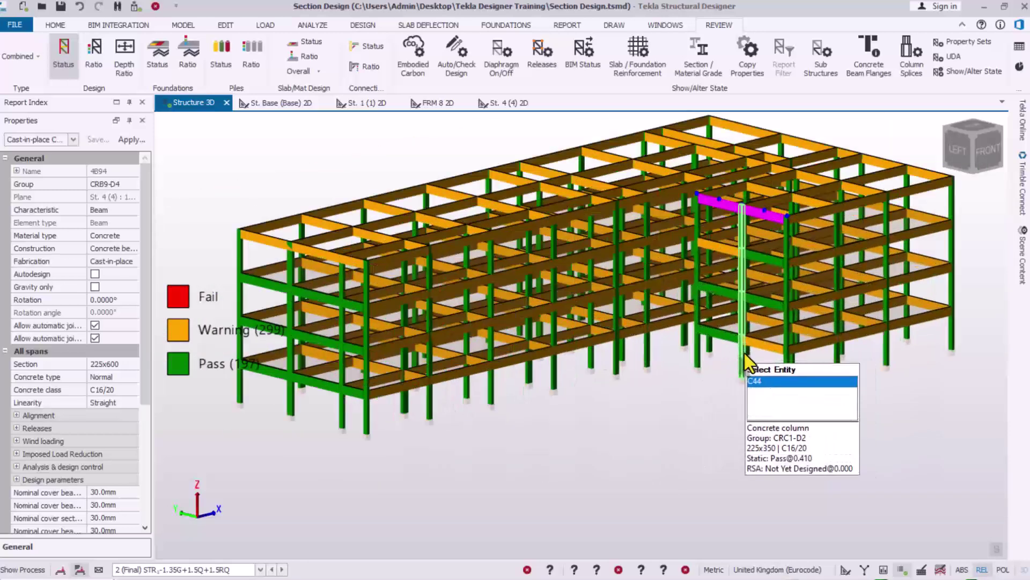
# Inspect the status of the beams and columns at the frame's left end and along its rear side
pyautogui.moveTo(615, 382); pyautogui.dragTo(674, 384, button='middle')
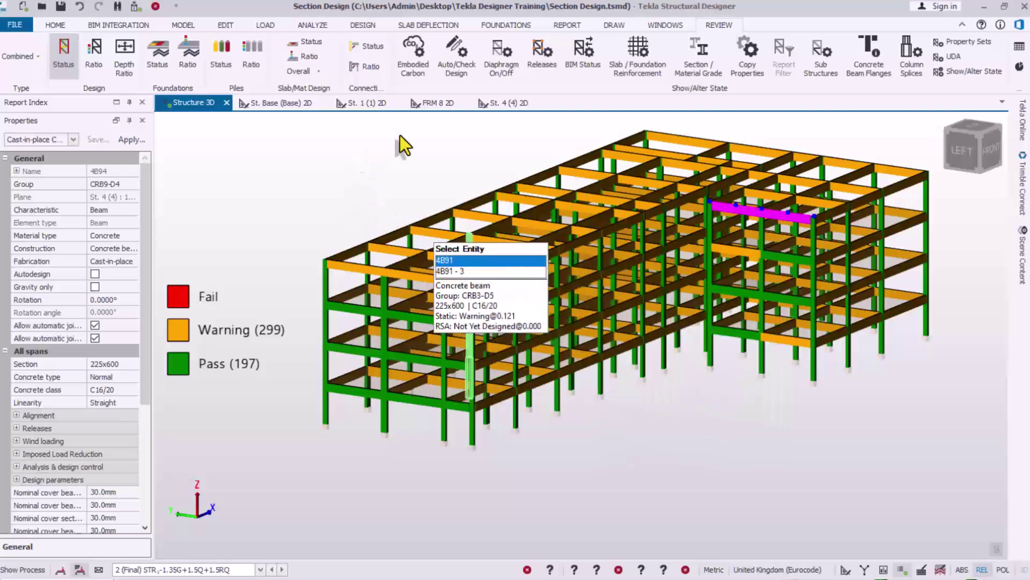
pyautogui.scroll(3, 730, 268)
pyautogui.scroll(-2, 718, 307)
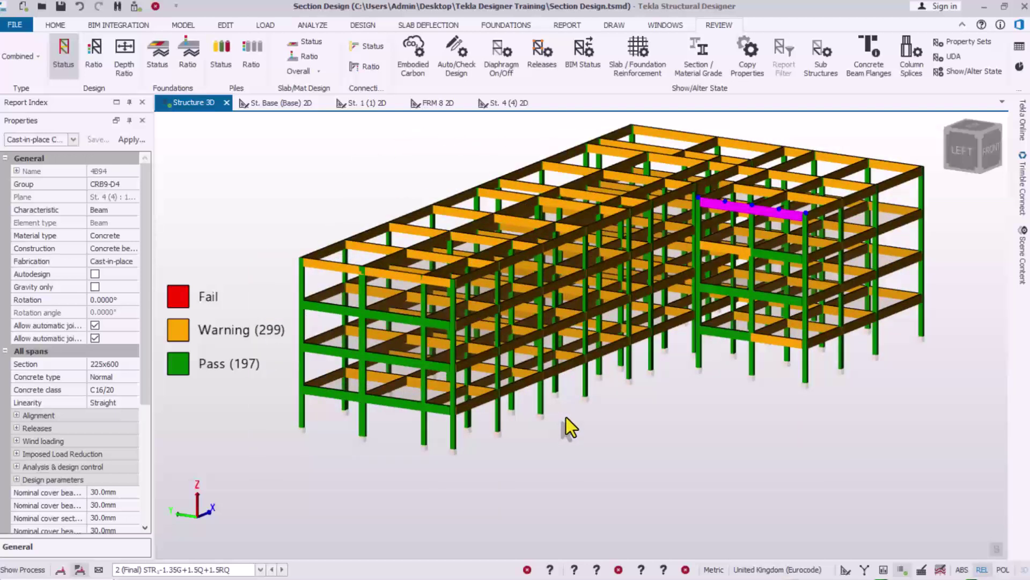
pyautogui.scroll(2, 653, 359)
pyautogui.scroll(-2, 648, 398)
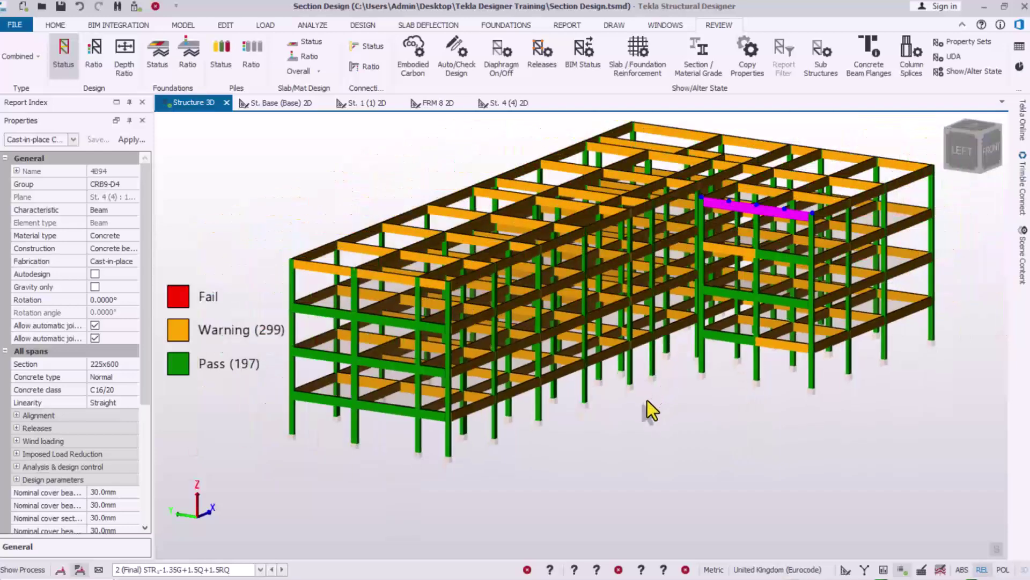
pyautogui.keyDown('shift'); pyautogui.moveTo(647, 390); pyautogui.dragTo(917, 369, button='middle'); pyautogui.keyUp('shift')
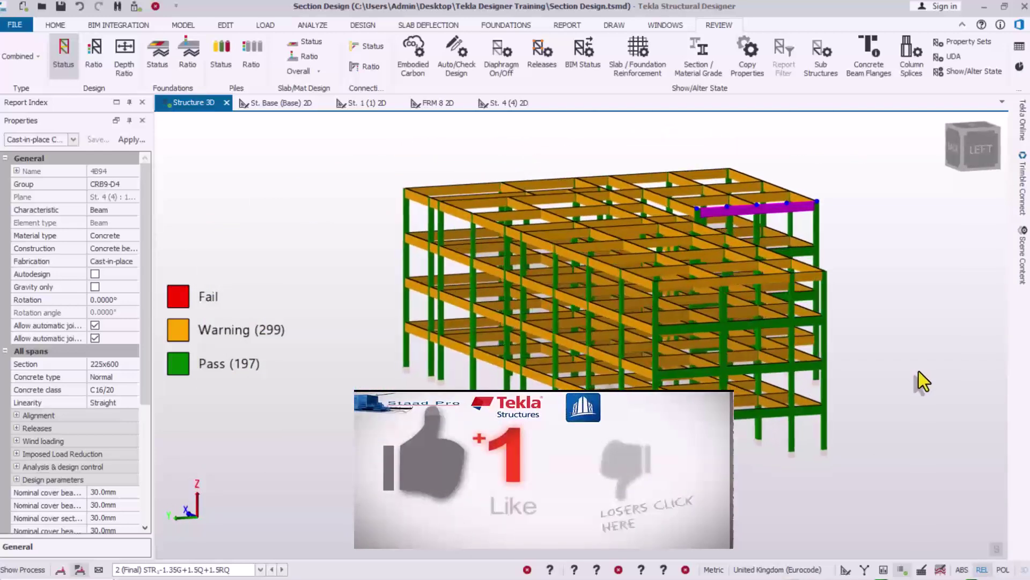
pyautogui.scroll(1, 888, 376)
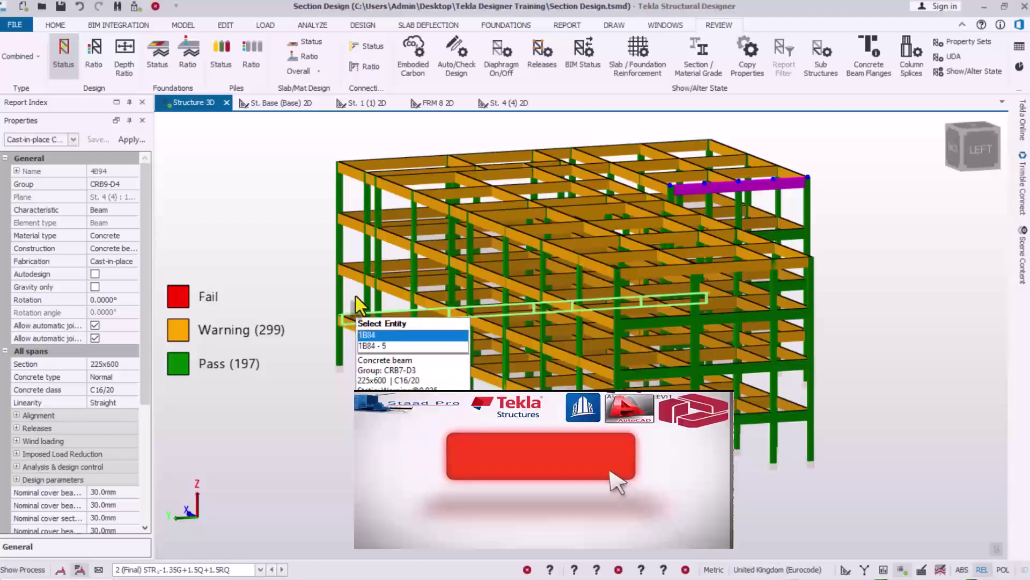
pyautogui.scroll(1, 799, 289)
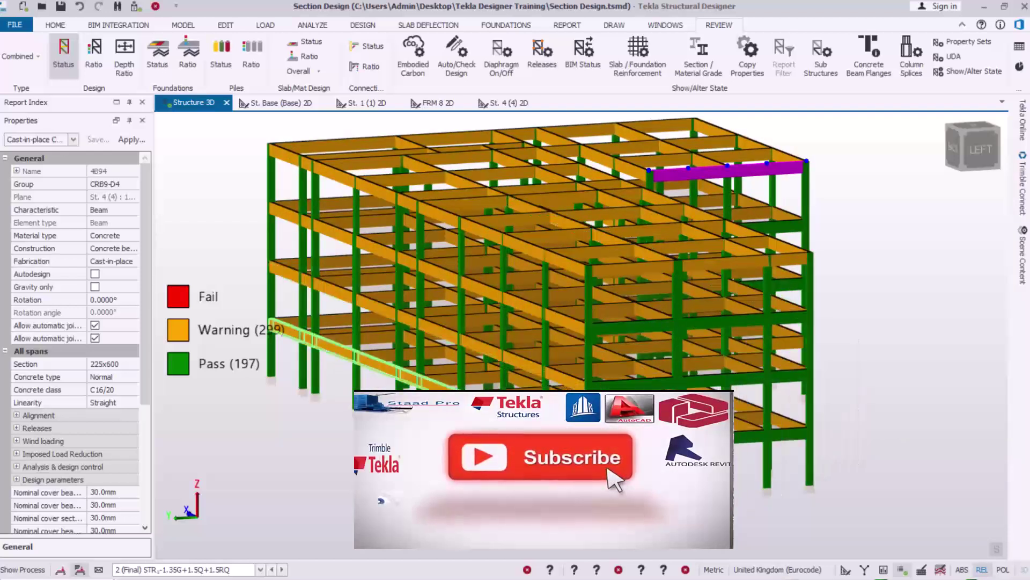
pyautogui.moveTo(387, 336)
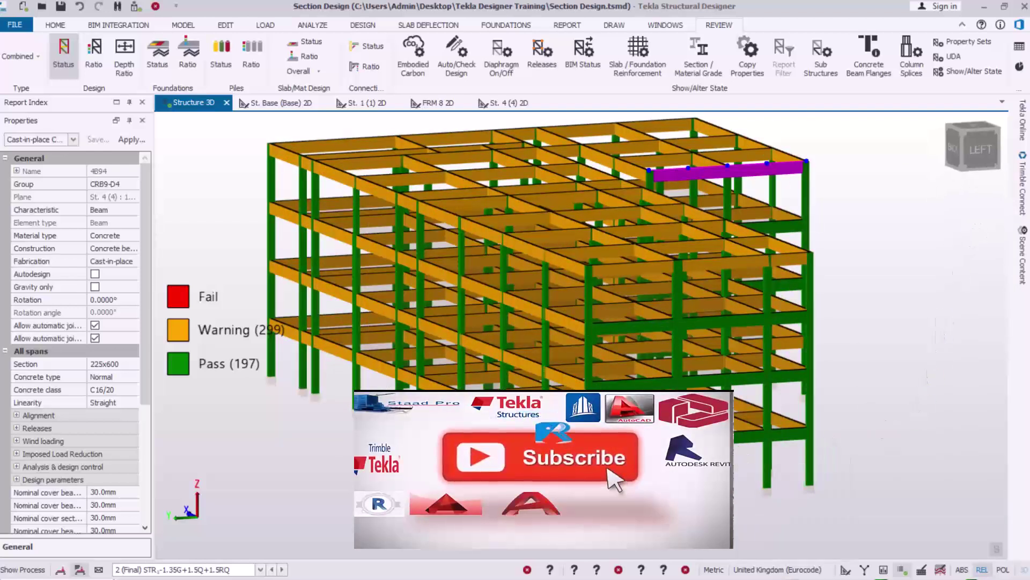
pyautogui.scroll(-2, 816, 381)
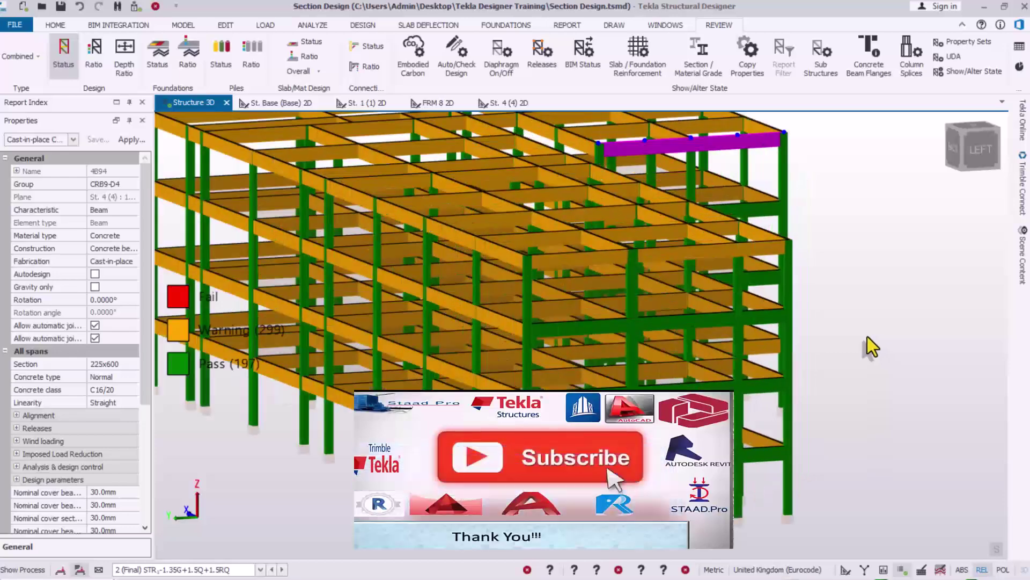
pyautogui.keyDown('shift'); pyautogui.moveTo(859, 347); pyautogui.dragTo(881, 339, button='middle'); pyautogui.keyUp('shift')
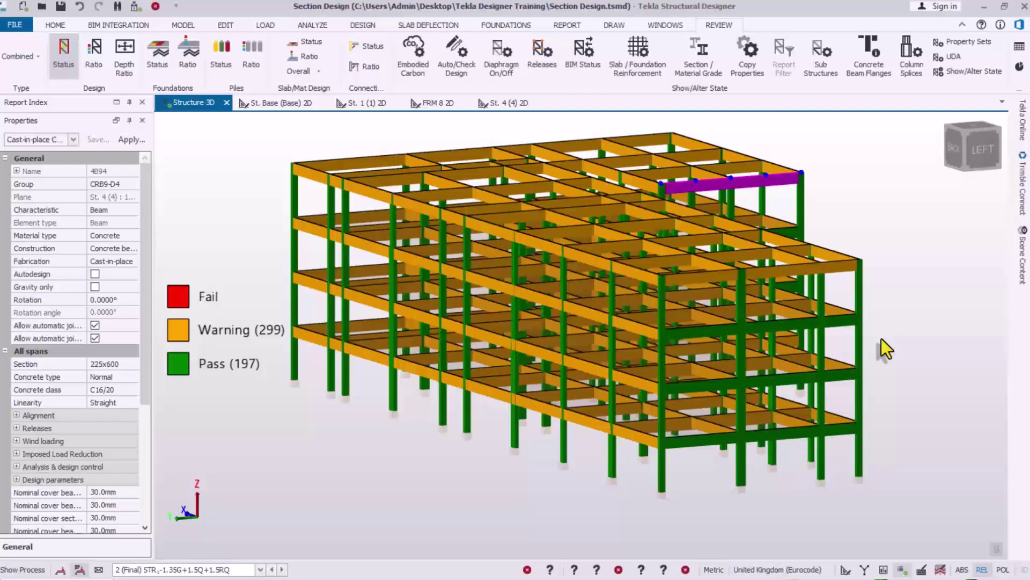